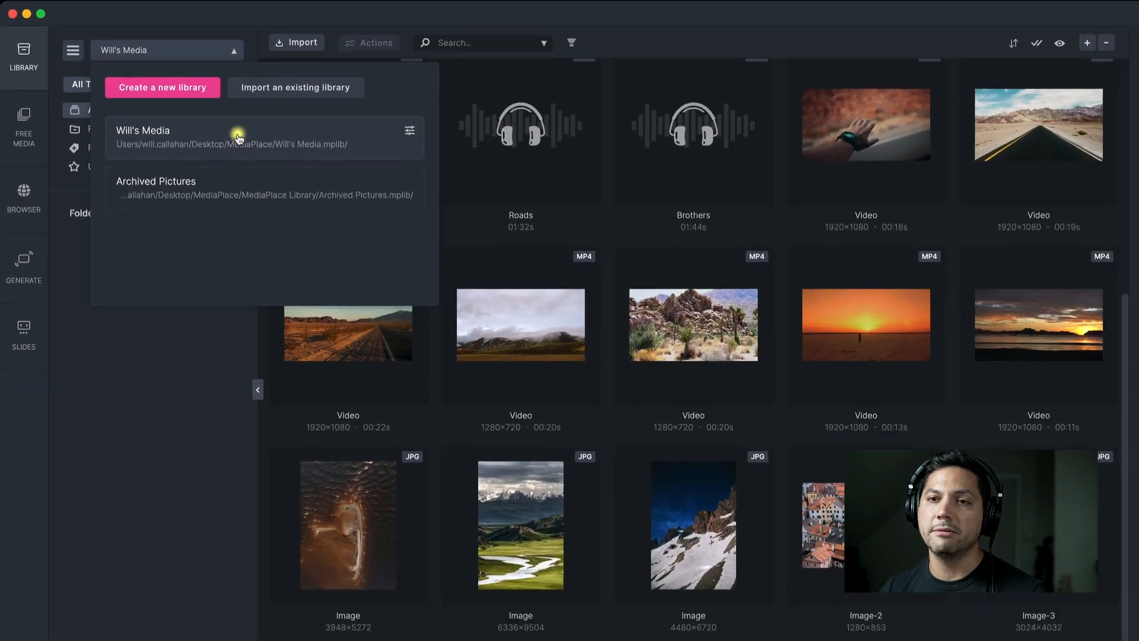
Switch to the Archived Pictures library to view its files, and return to the main media library
{"action": "left_click", "coordinate": [265, 180]}
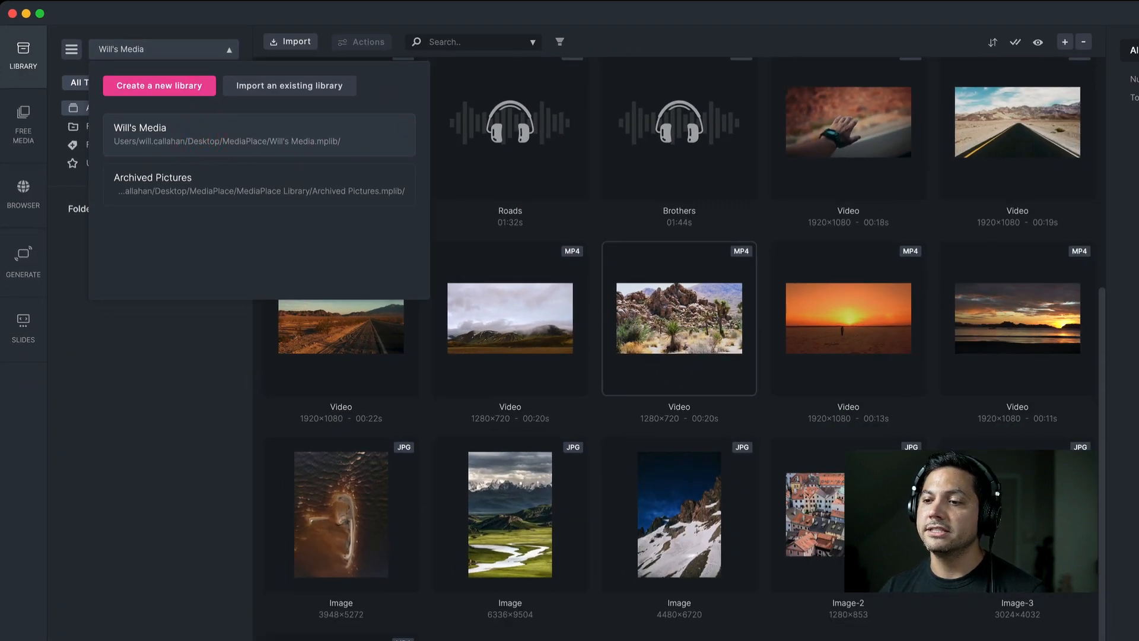
{"action": "left_click", "coordinate": [225, 47]}
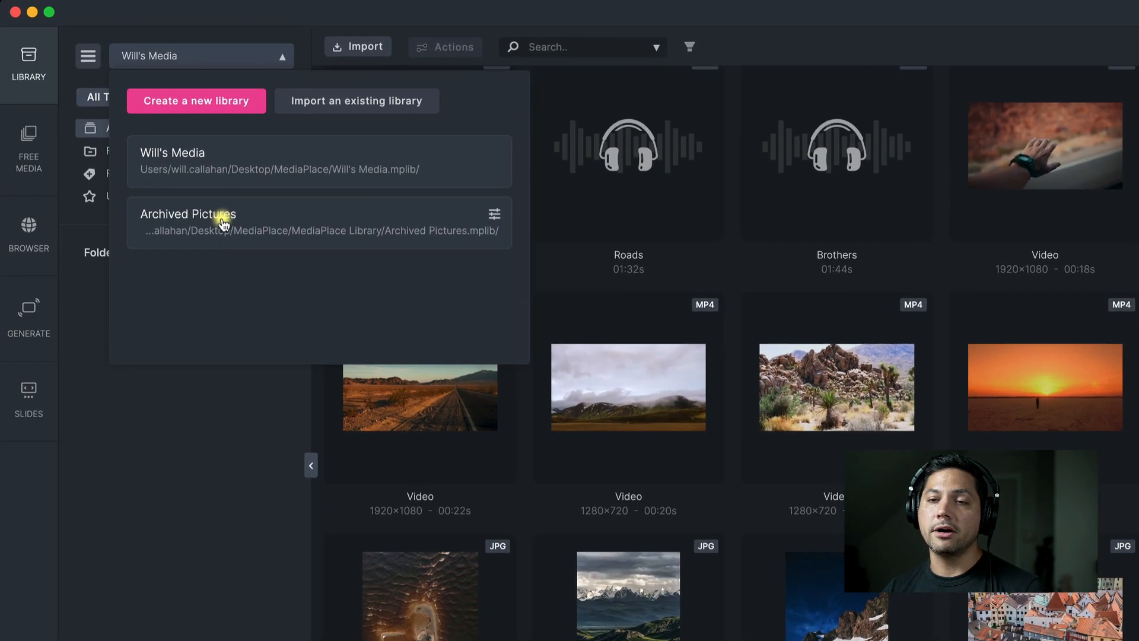
{"action": "left_click", "coordinate": [192, 194]}
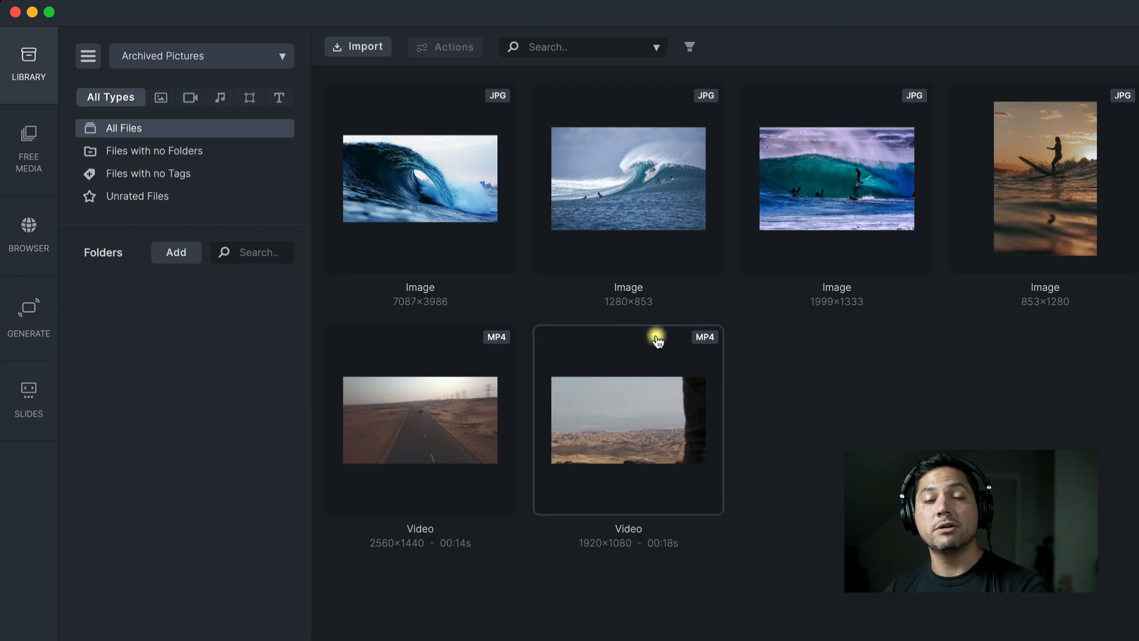
{"action": "left_click", "coordinate": [284, 61]}
{"action": "left_click", "coordinate": [224, 159]}
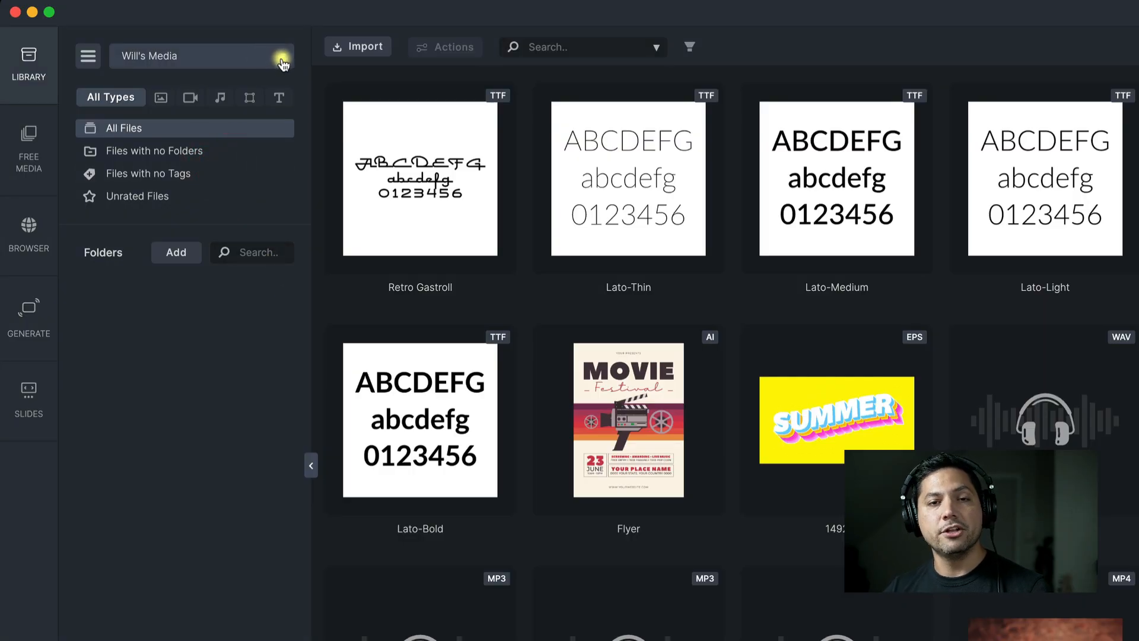
Create a new library named New Projects, saved in the MediaPlace Library folder
{"action": "left_click", "coordinate": [283, 61]}
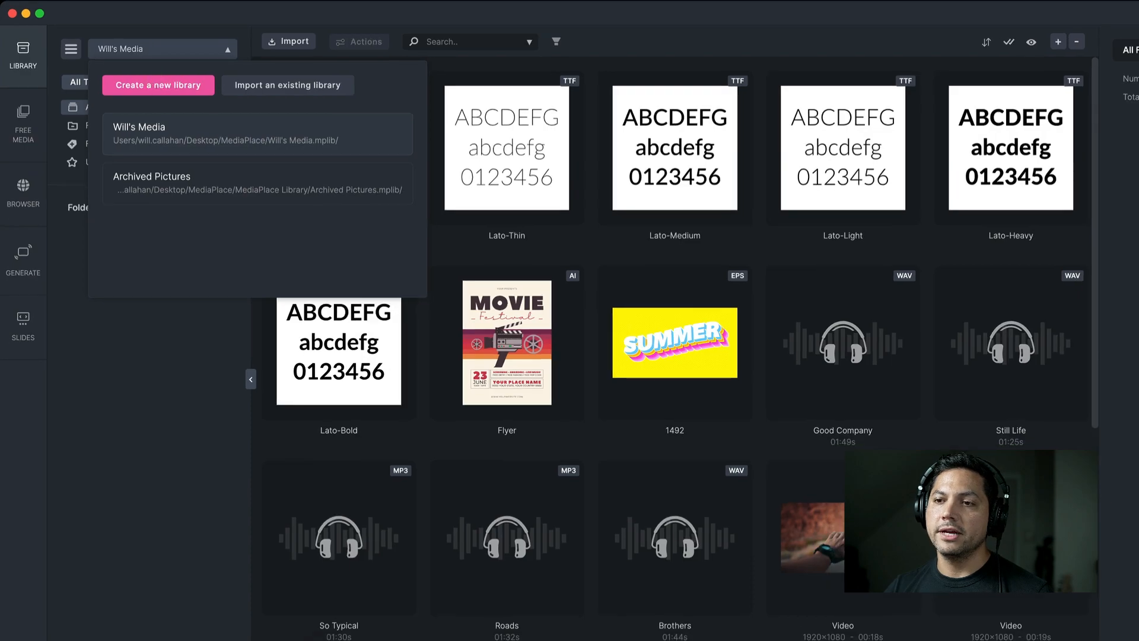
{"action": "left_click", "coordinate": [151, 83]}
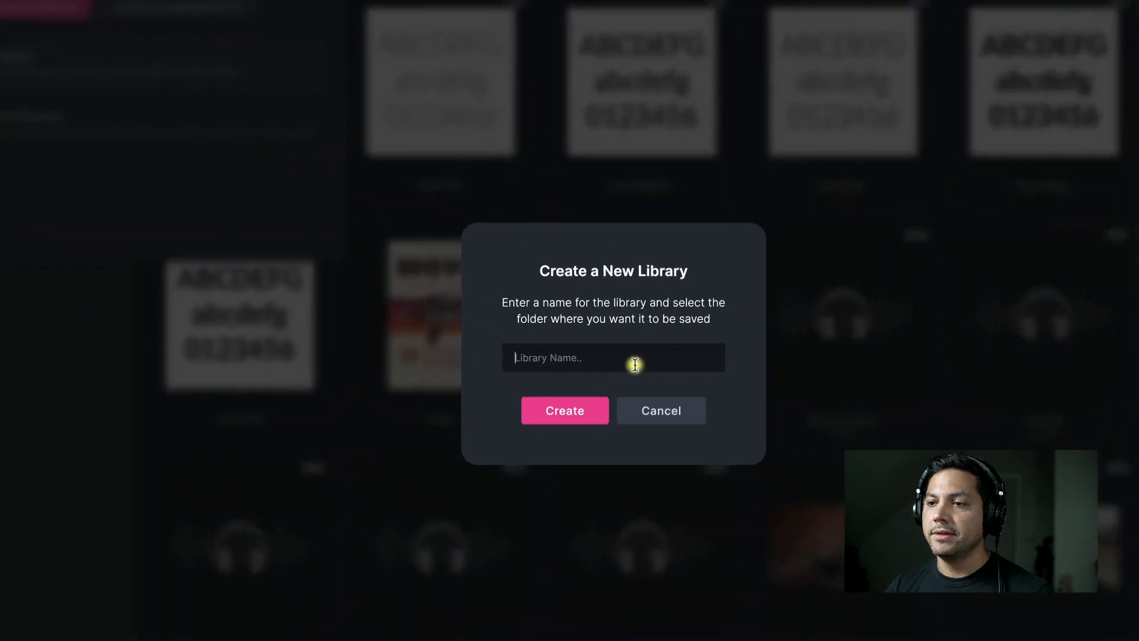
{"action": "left_click", "coordinate": [635, 365]}
{"action": "type", "text": "New Projects"}
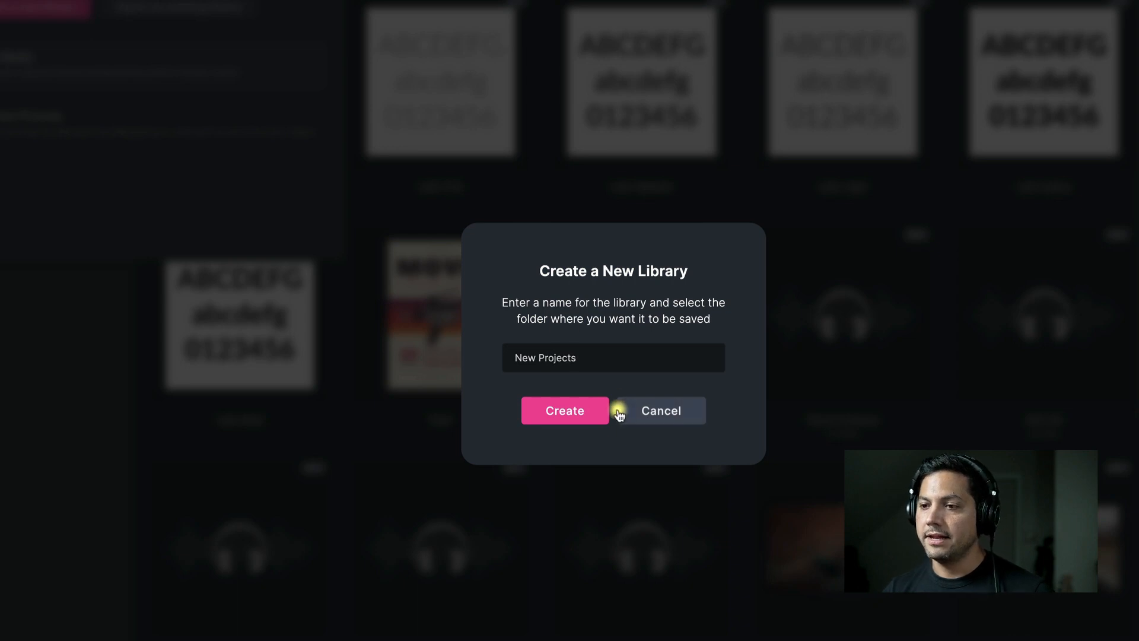
{"action": "left_click", "coordinate": [582, 412]}
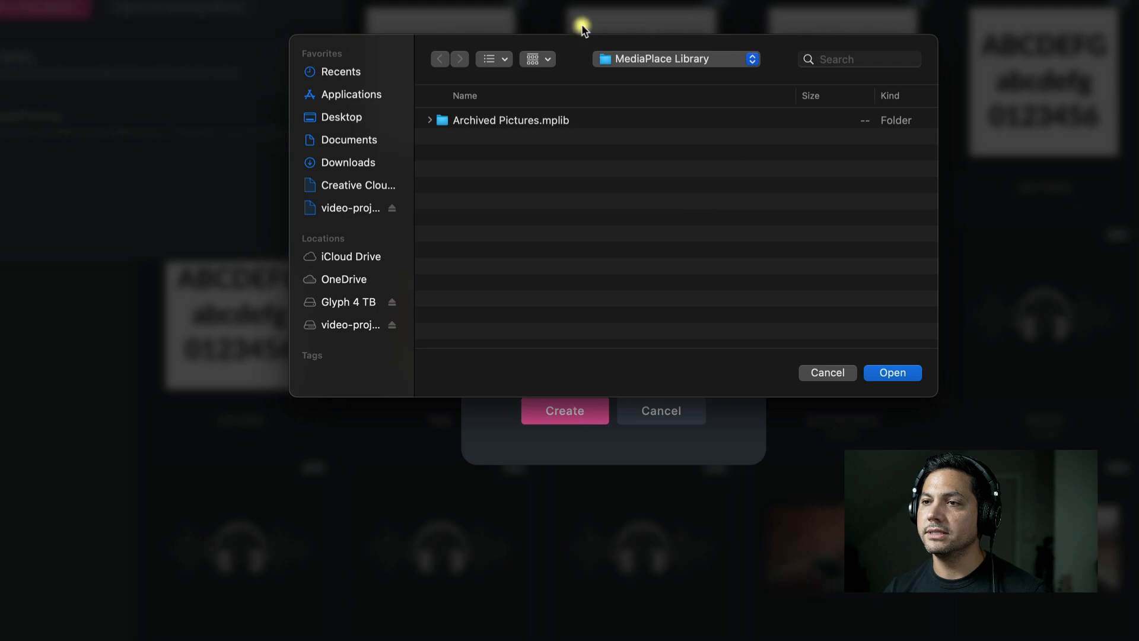
{"action": "left_click", "coordinate": [892, 372]}
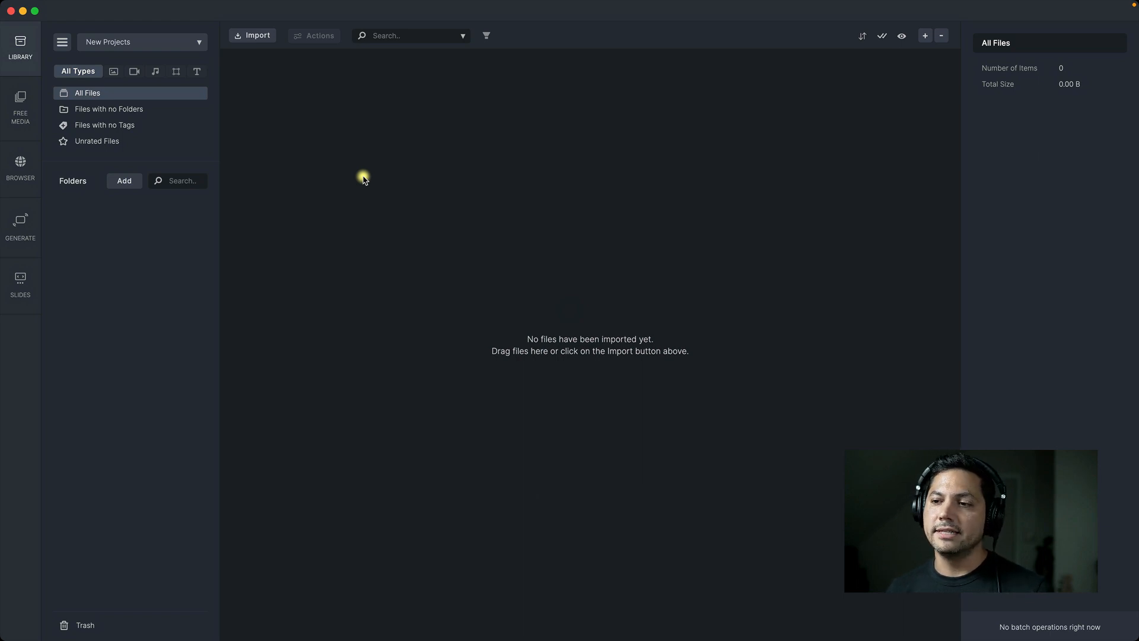
Switch from the empty New Projects library back to the main media library
{"action": "left_click", "coordinate": [199, 43]}
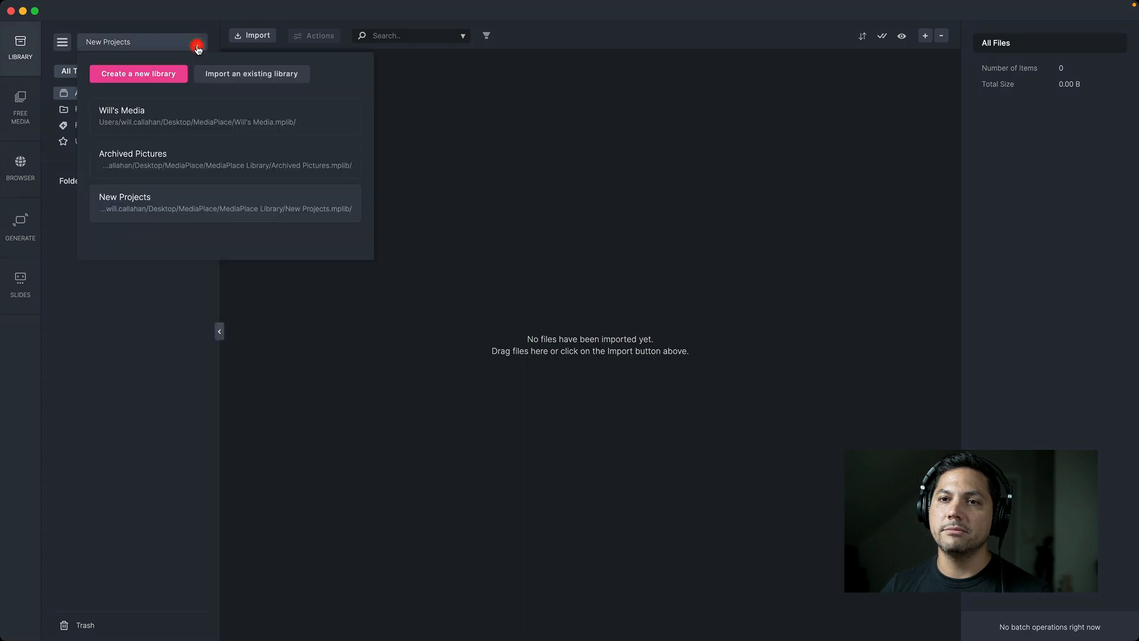
{"action": "left_click", "coordinate": [140, 113]}
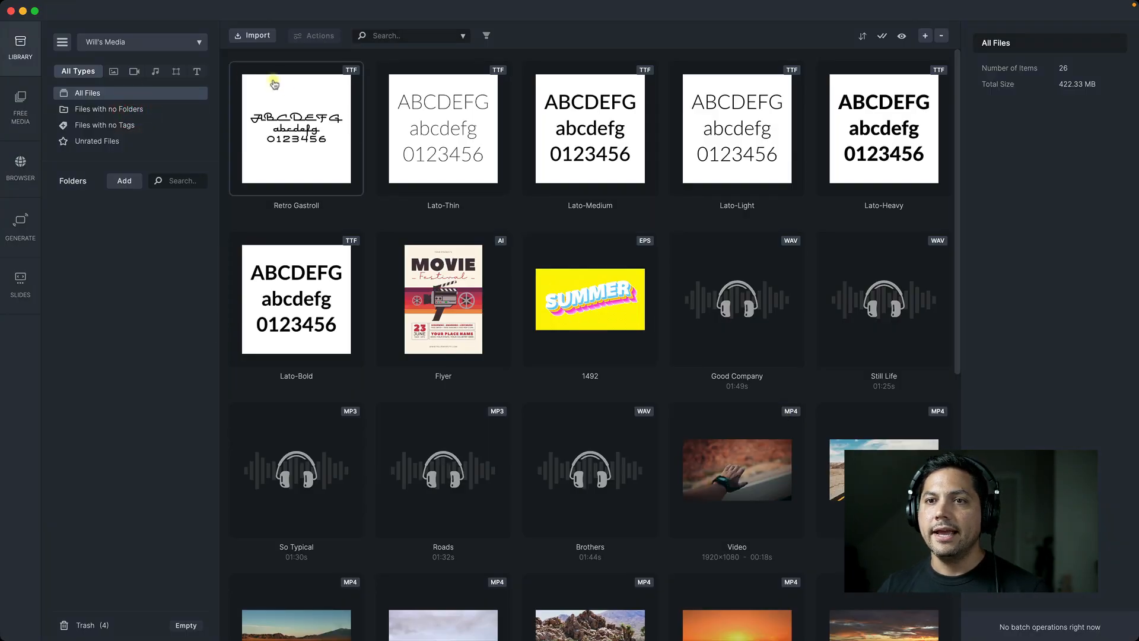
{"action": "left_click", "coordinate": [202, 43]}
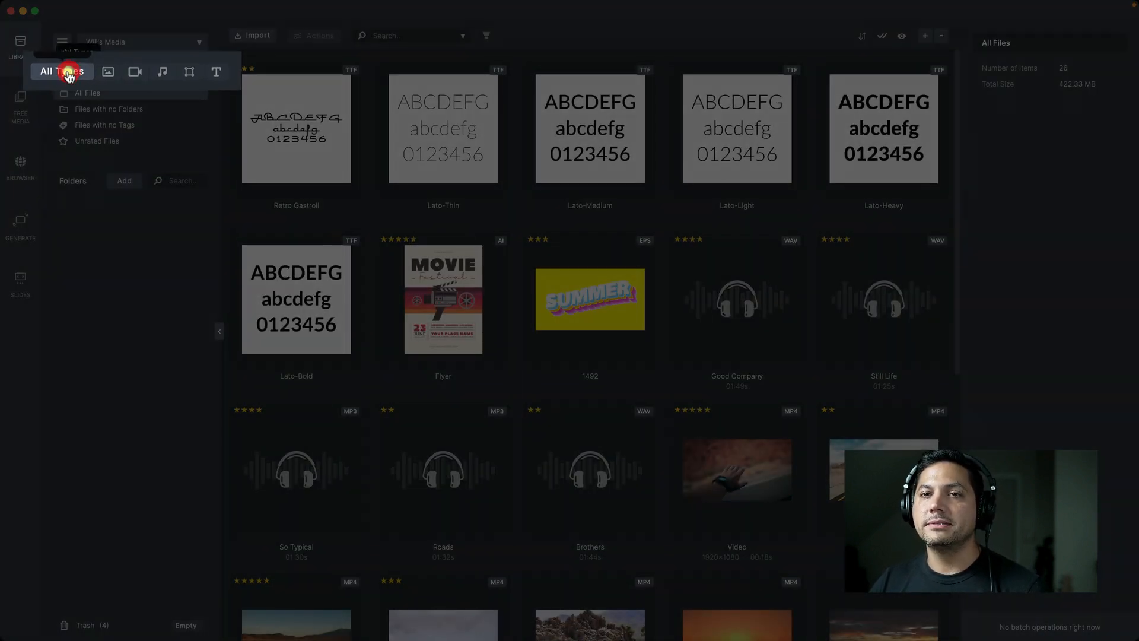
Browse the library's files and filter them by images, videos, audio, vectors and fonts in turn
{"action": "scroll", "coordinate": [571, 237], "scroll_direction": "down", "scroll_amount": 5}
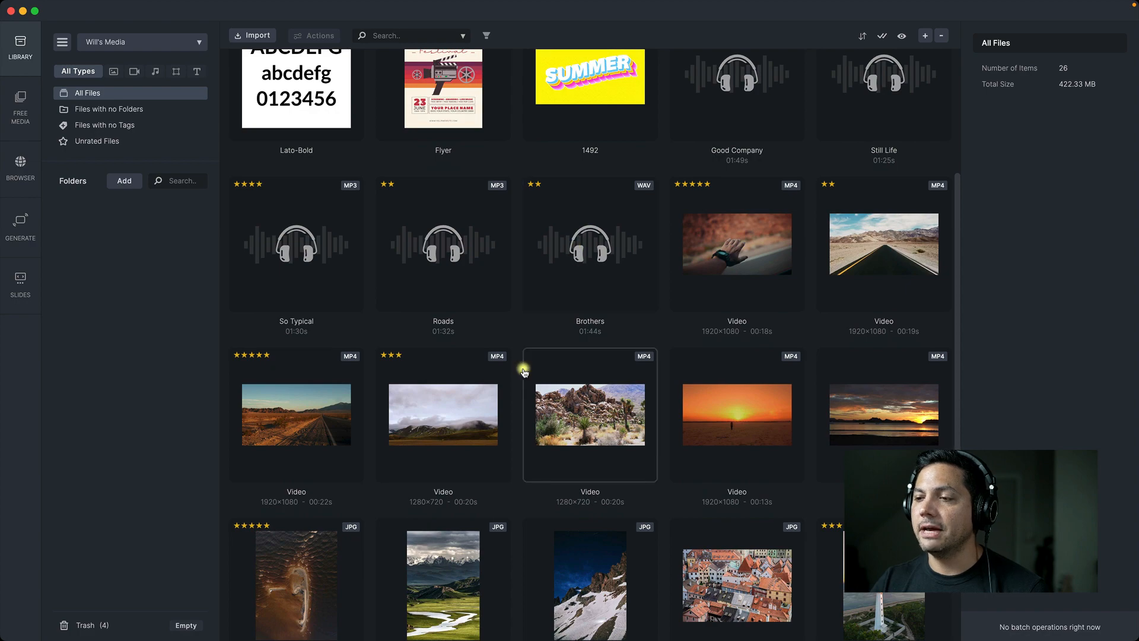
{"action": "scroll", "coordinate": [524, 368], "scroll_direction": "down", "scroll_amount": 5}
{"action": "scroll", "coordinate": [566, 366], "scroll_direction": "up", "scroll_amount": 7}
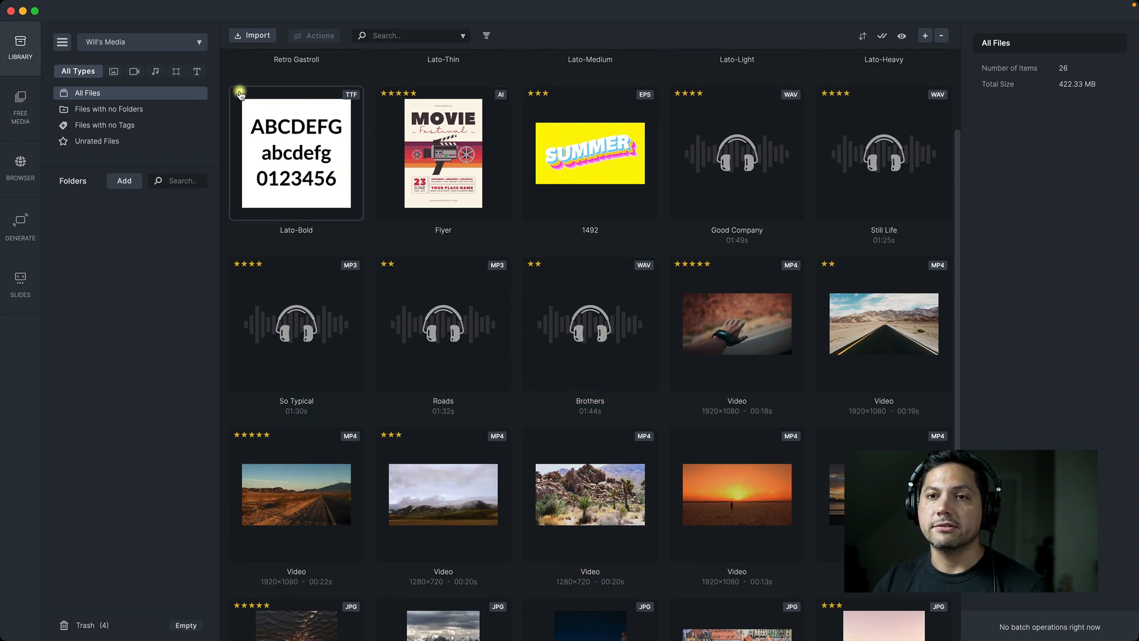
{"action": "left_click", "coordinate": [113, 71]}
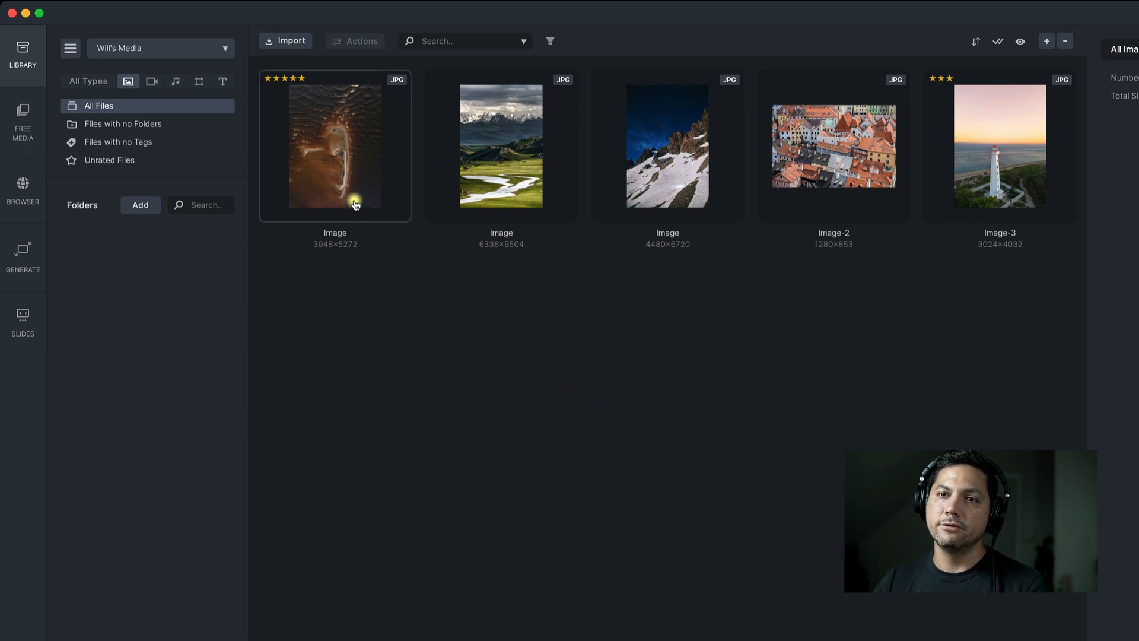
{"action": "left_click", "coordinate": [152, 81]}
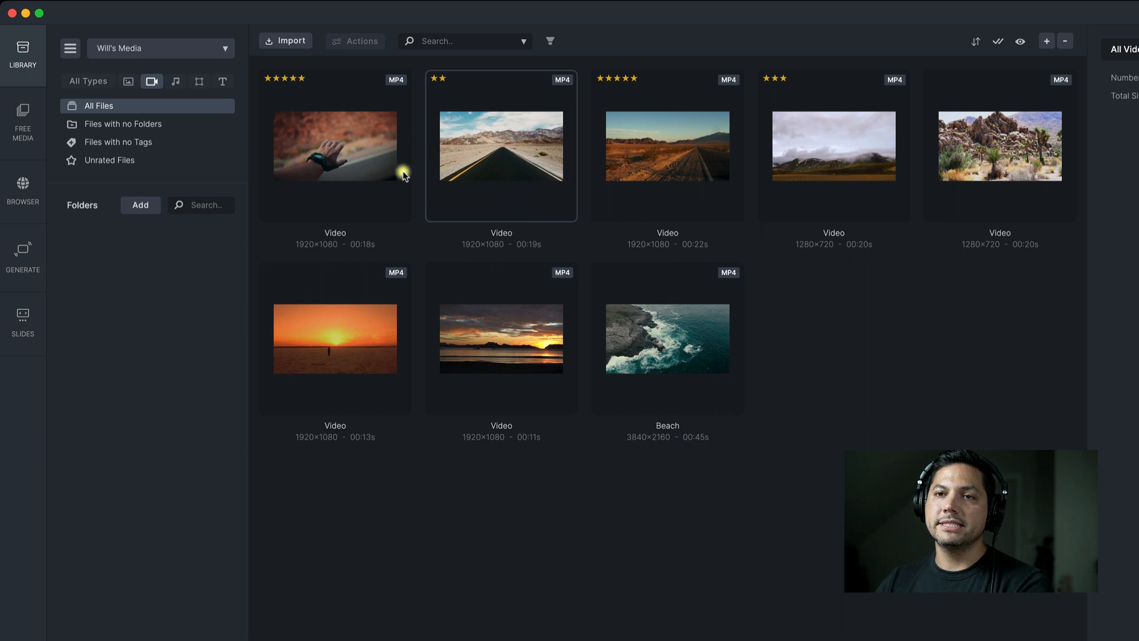
{"action": "left_click", "coordinate": [178, 81]}
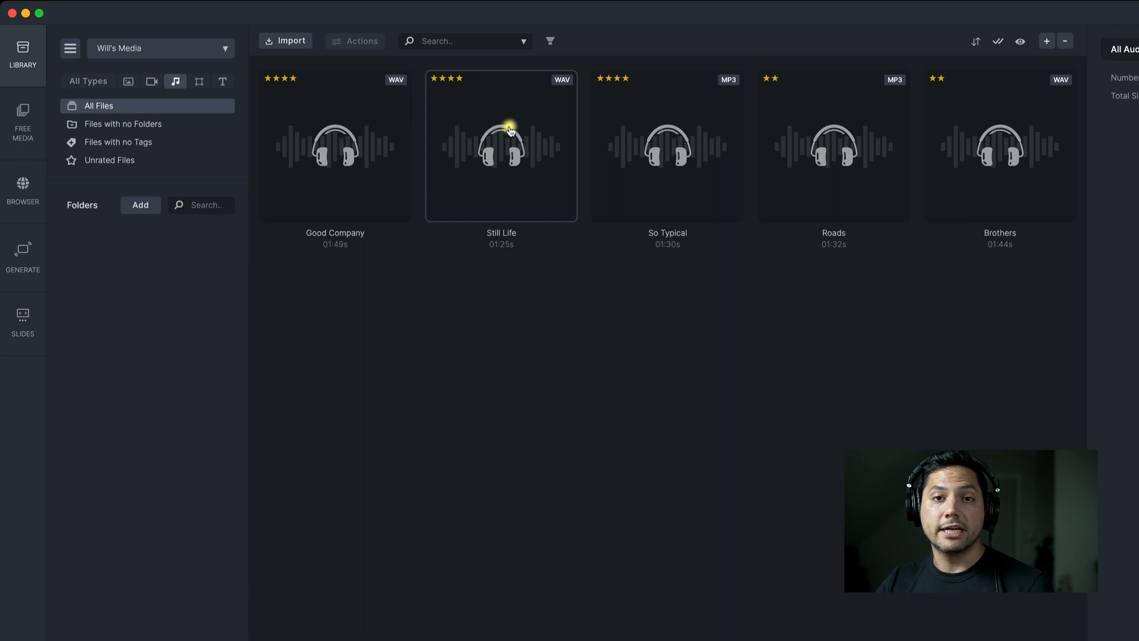
{"action": "left_click", "coordinate": [201, 82]}
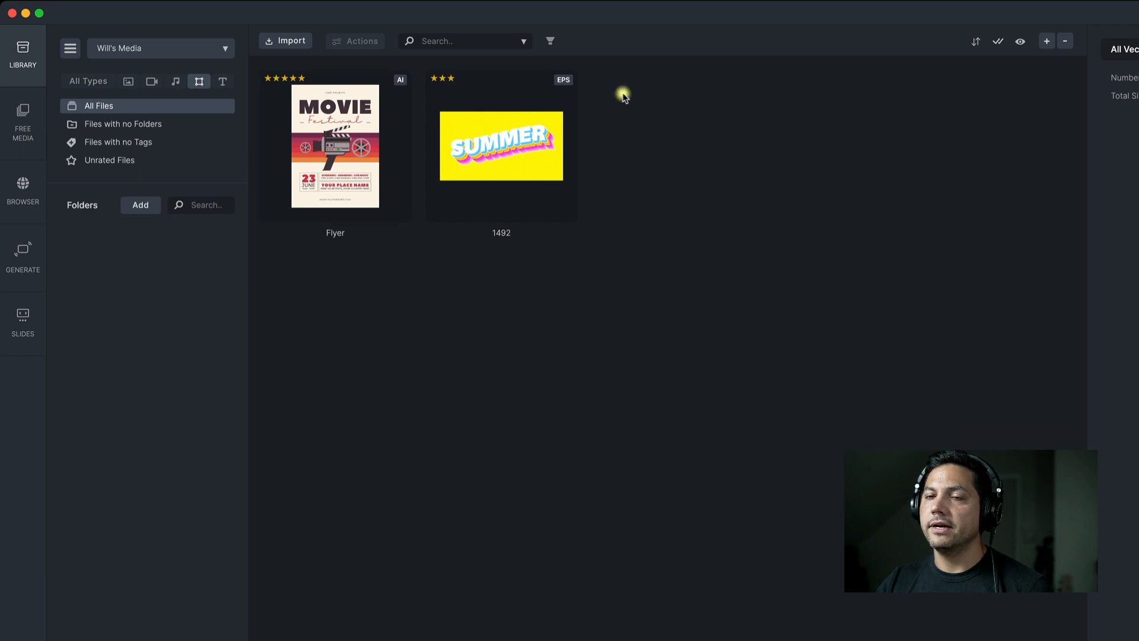
{"action": "left_click", "coordinate": [223, 82]}
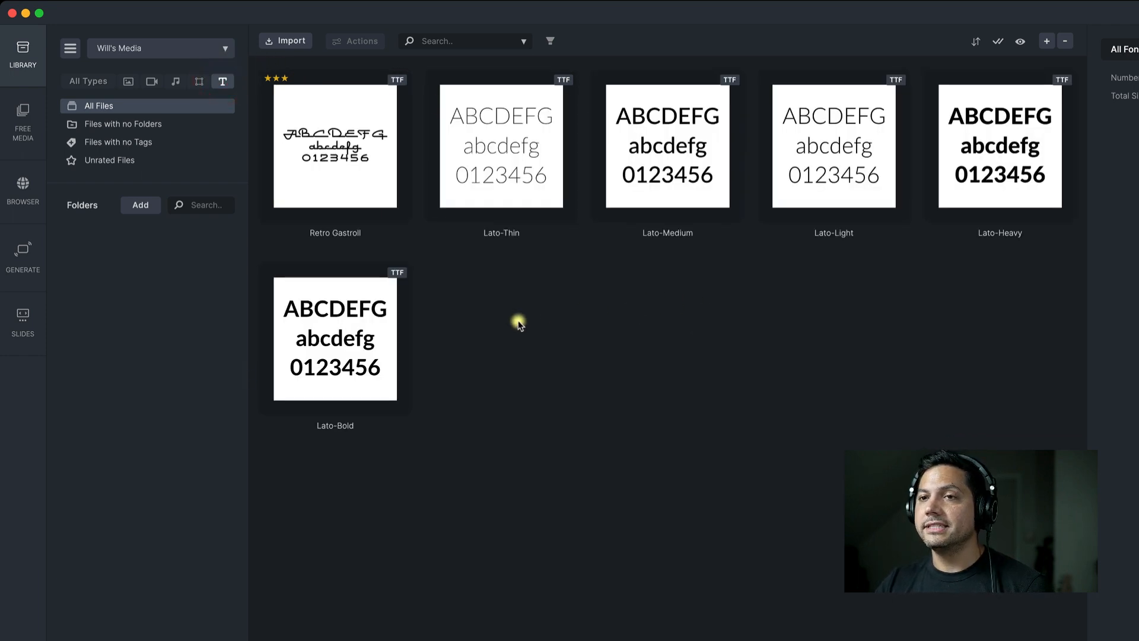
Give the Lato-Heavy font a four-star rating
{"action": "left_click", "coordinate": [511, 144]}
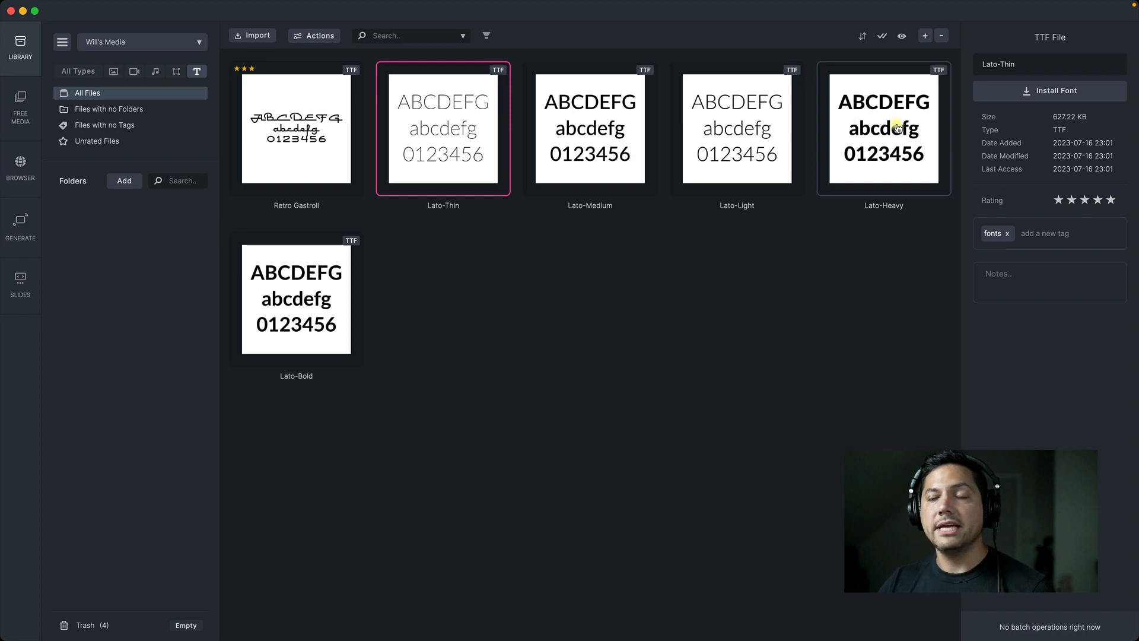
{"action": "left_click", "coordinate": [877, 141]}
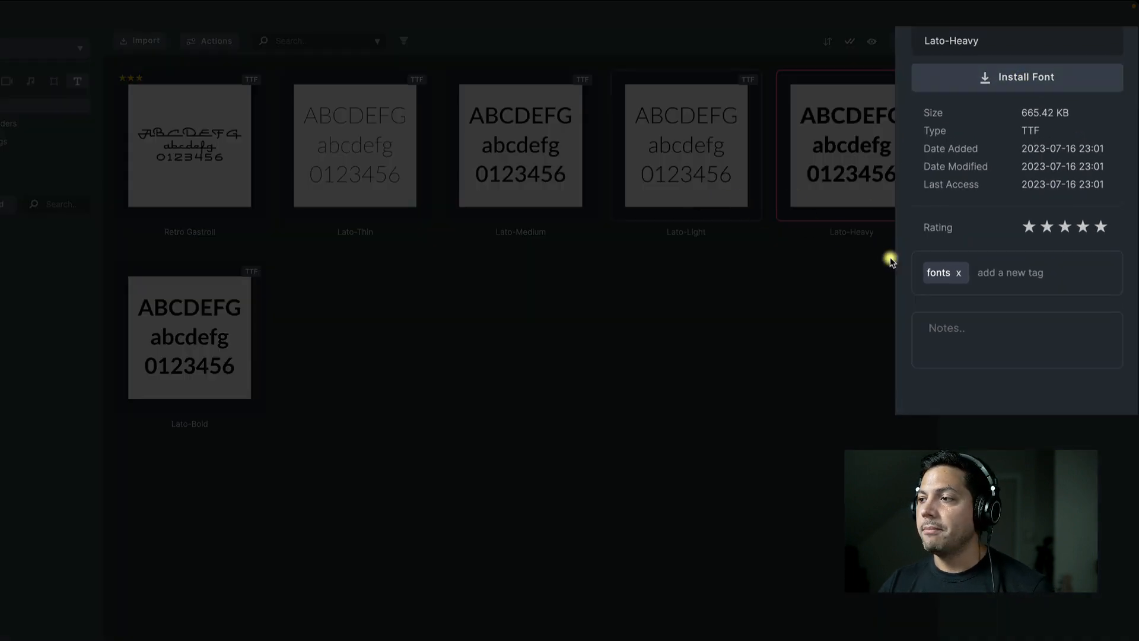
{"action": "left_click", "coordinate": [1083, 227]}
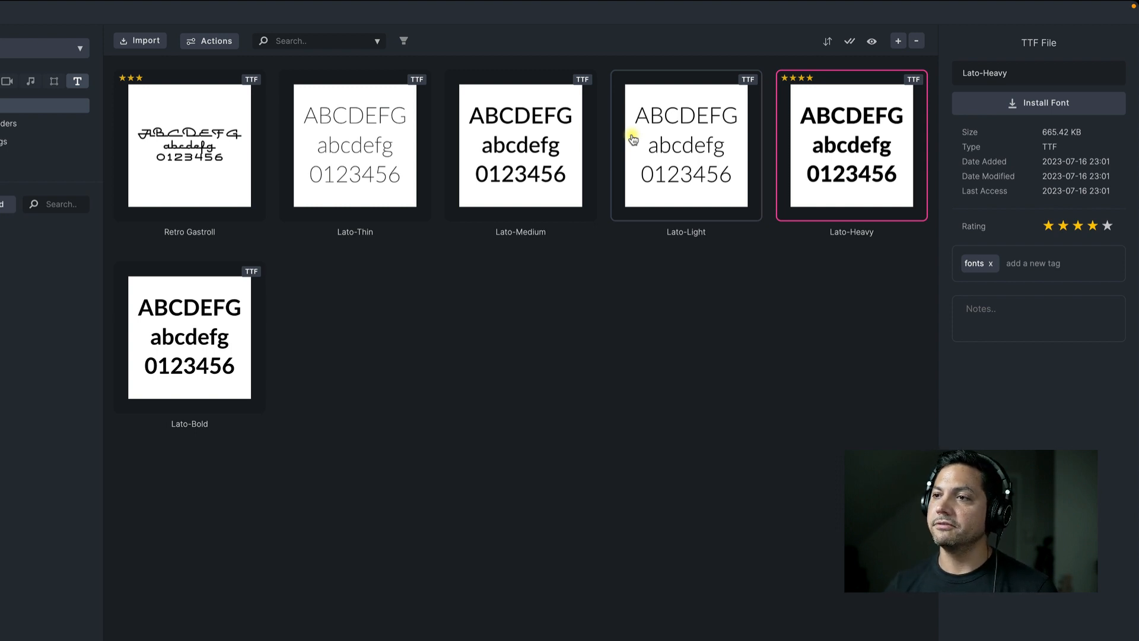
View the file details of the Lato-Light, Lato-Medium and Lato-Thin fonts
{"action": "left_click", "coordinate": [650, 143]}
{"action": "left_click", "coordinate": [517, 145]}
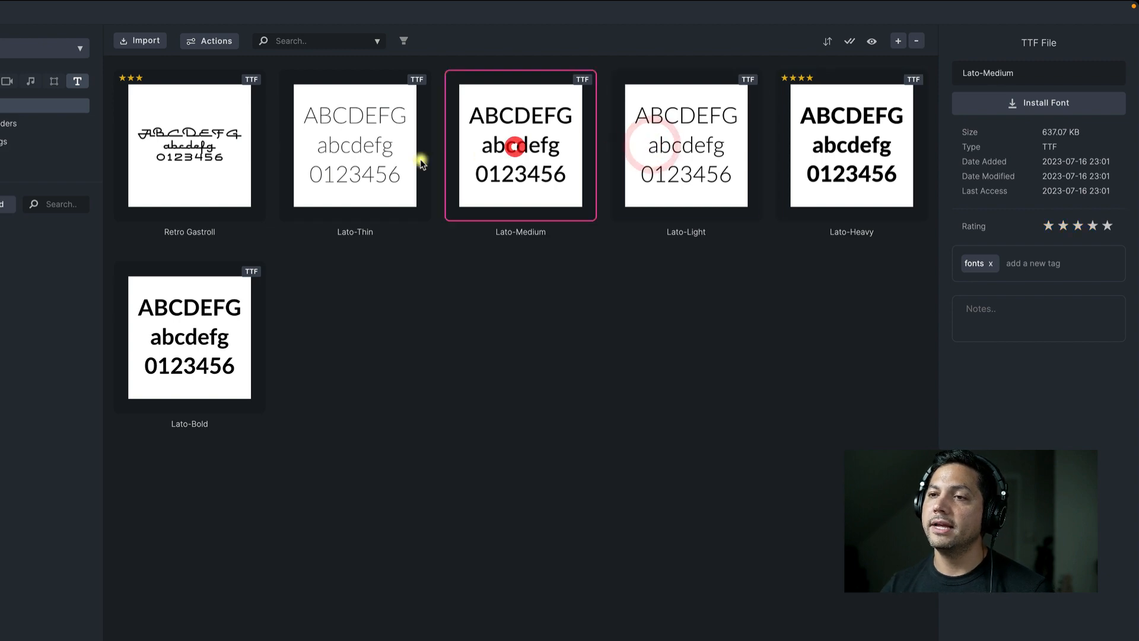
{"action": "left_click", "coordinate": [381, 162]}
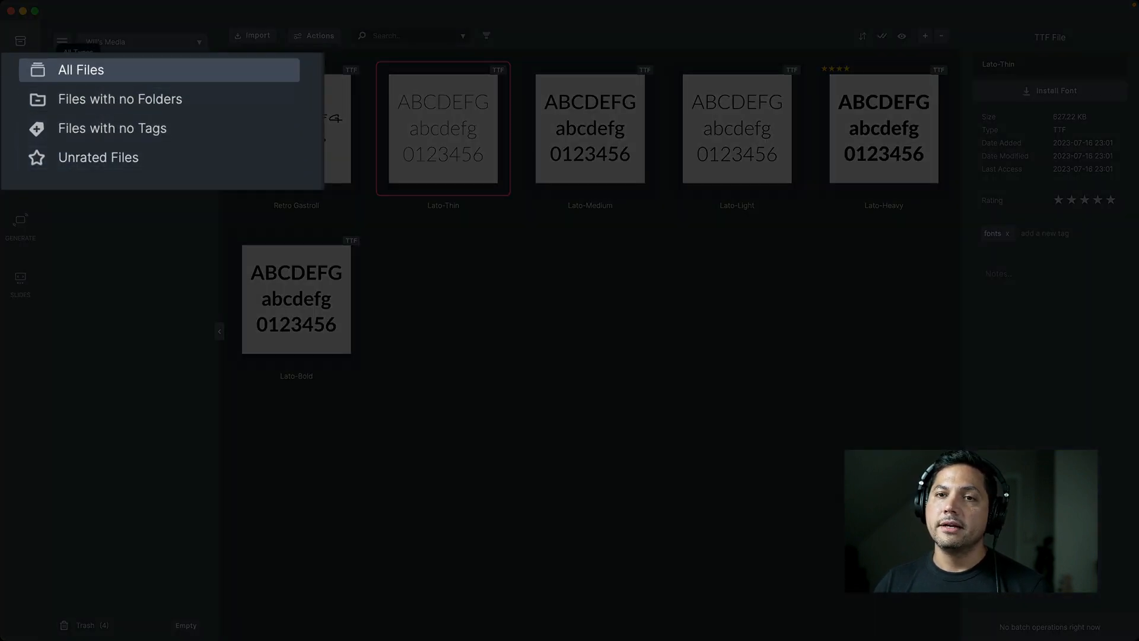
Browse all files of every type, and list the files that have no folders
{"action": "left_click", "coordinate": [80, 93]}
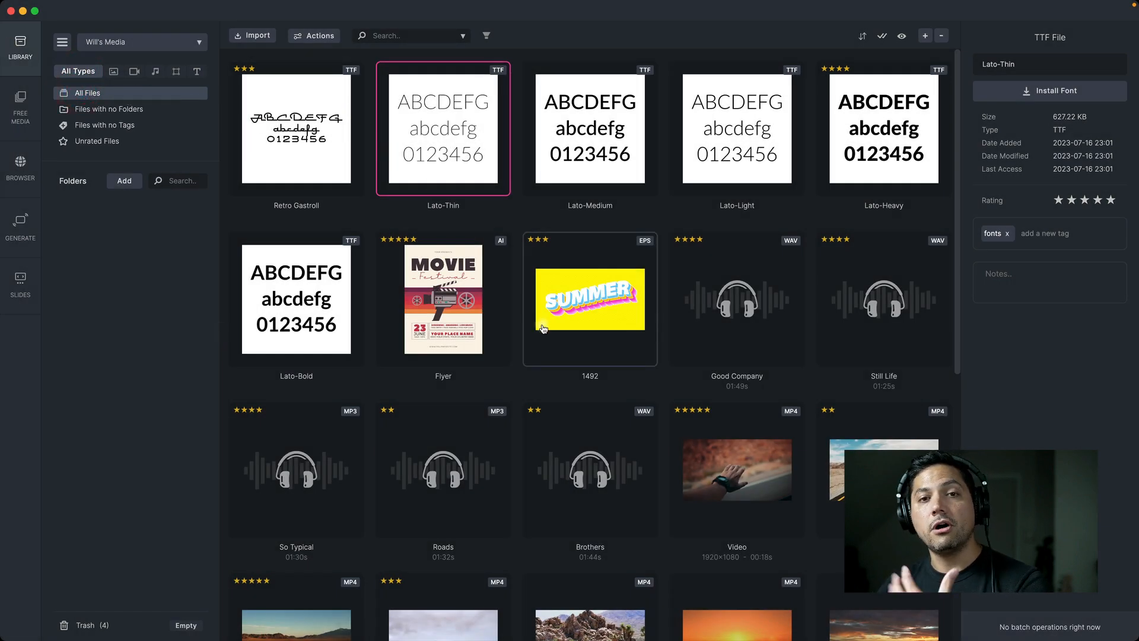
{"action": "scroll", "coordinate": [549, 410], "scroll_direction": "down", "scroll_amount": 6}
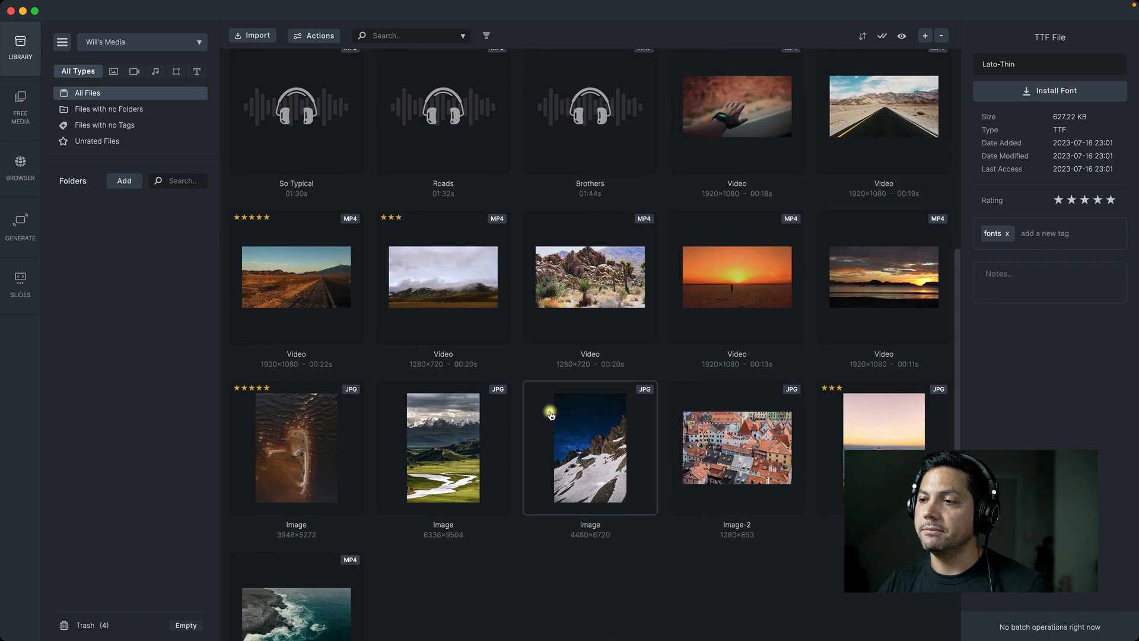
{"action": "scroll", "coordinate": [550, 411], "scroll_direction": "up", "scroll_amount": 6}
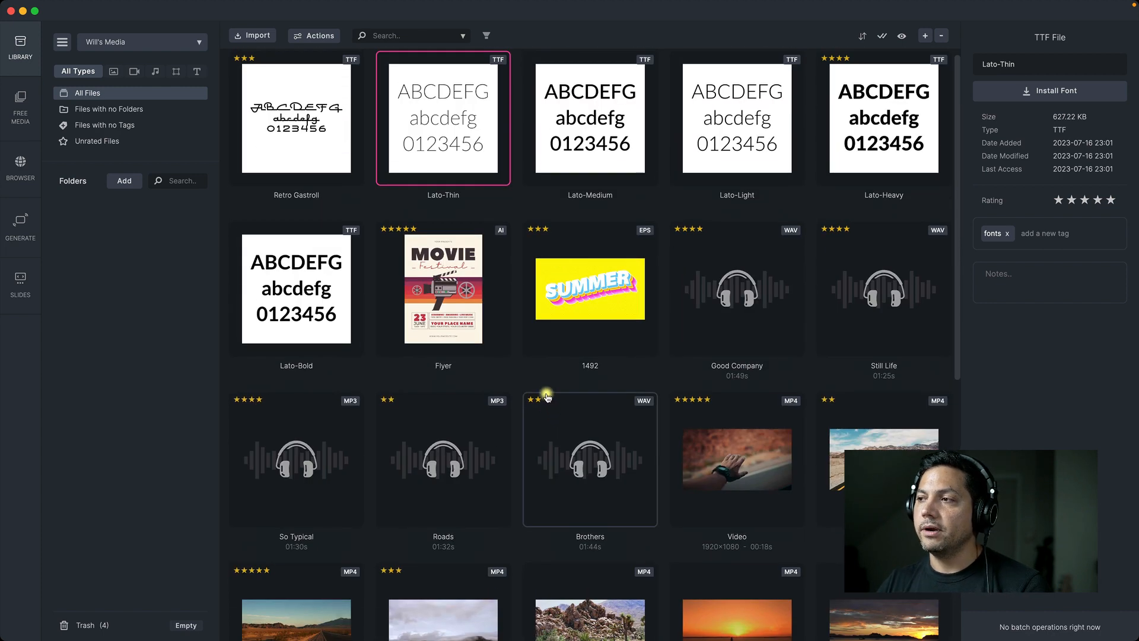
{"action": "left_click", "coordinate": [98, 110]}
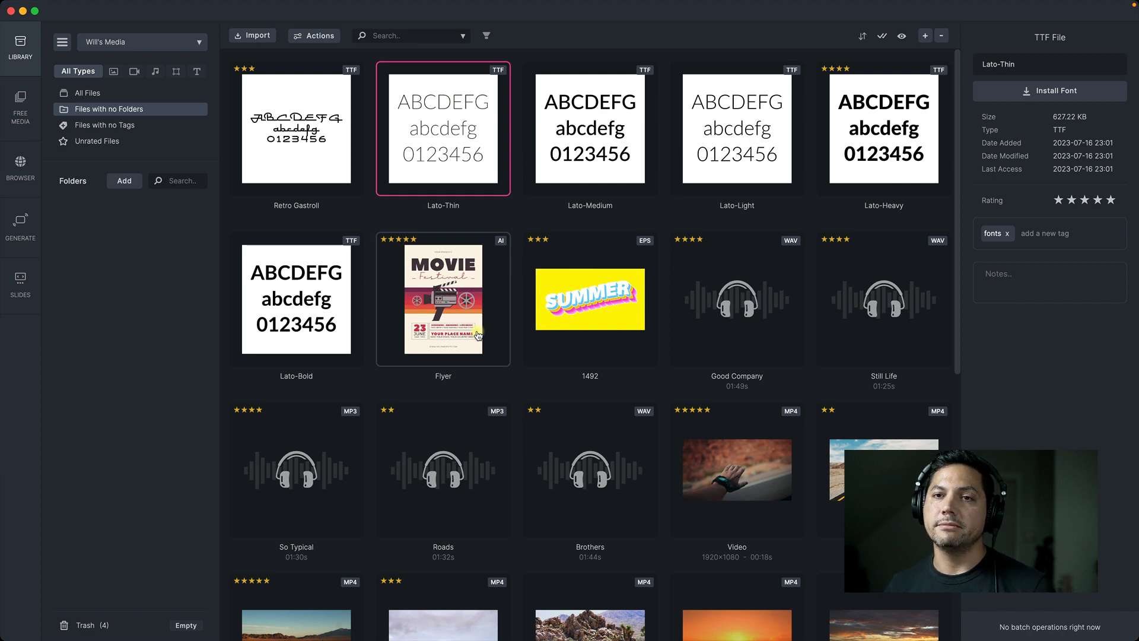
List the files with no tags and add the tags buildings and outdoor to Image-2
{"action": "left_click", "coordinate": [119, 126]}
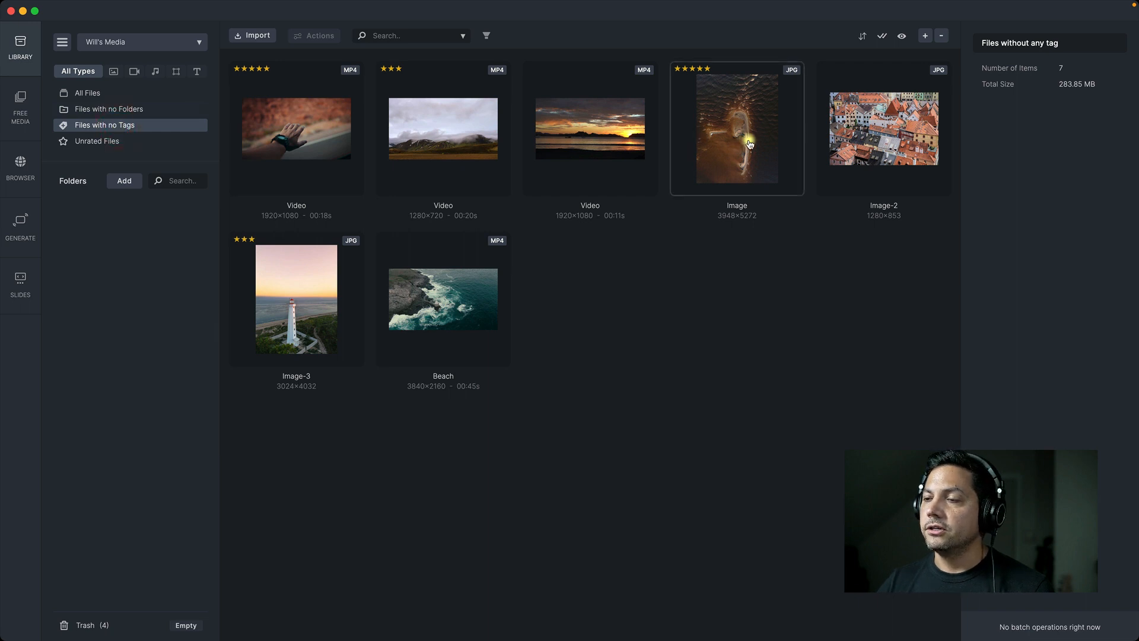
{"action": "left_click", "coordinate": [911, 134]}
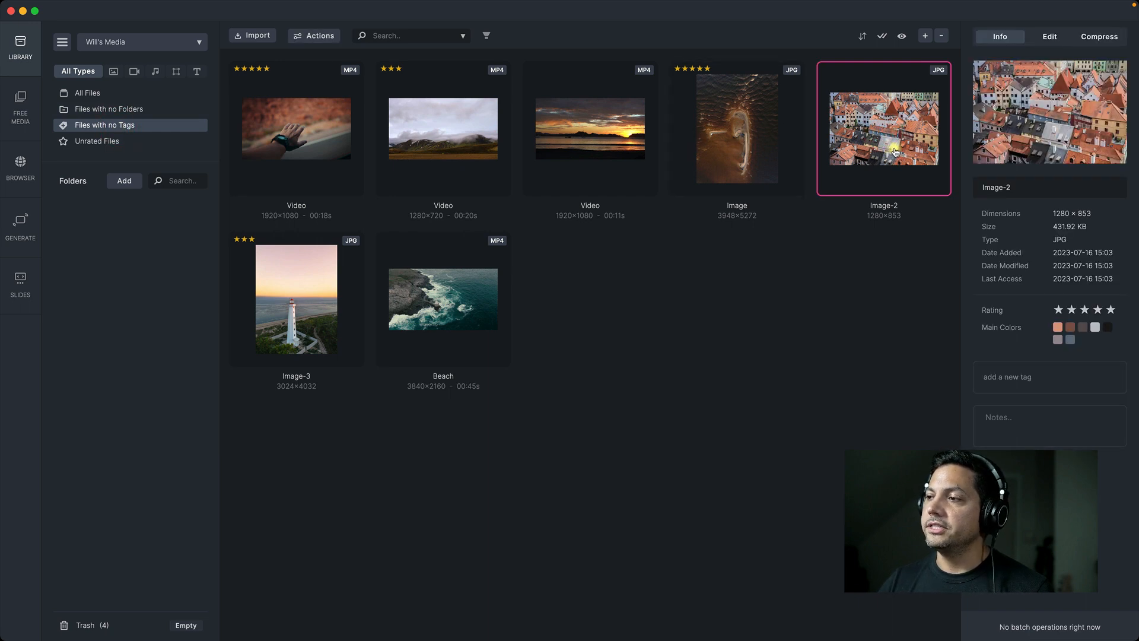
{"action": "left_click", "coordinate": [1042, 377]}
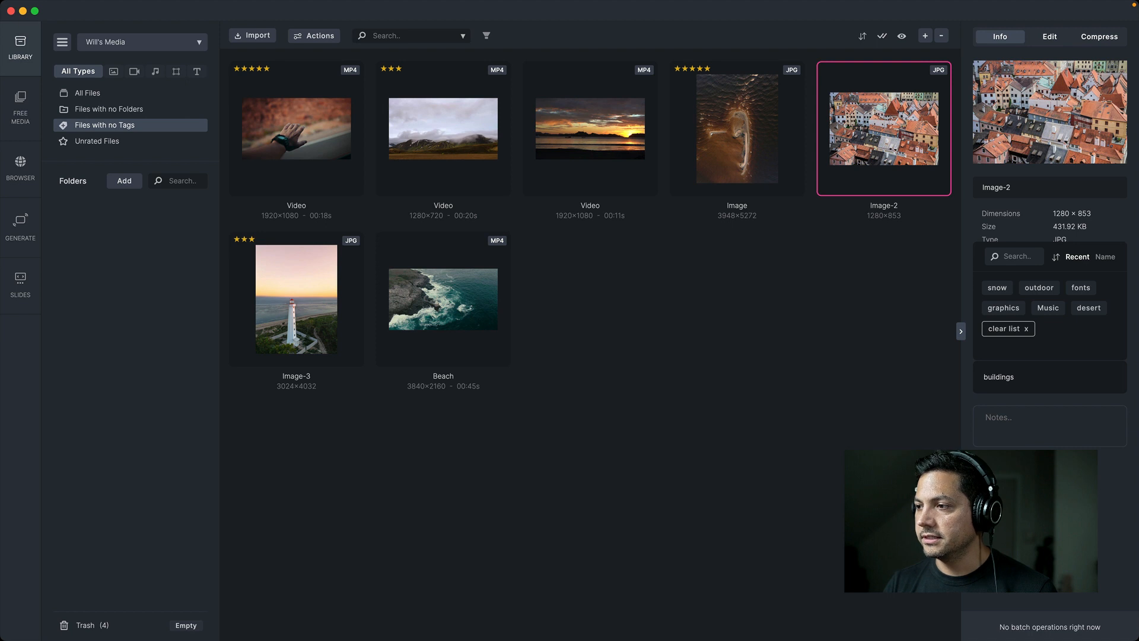
{"action": "key", "text": "Return"}
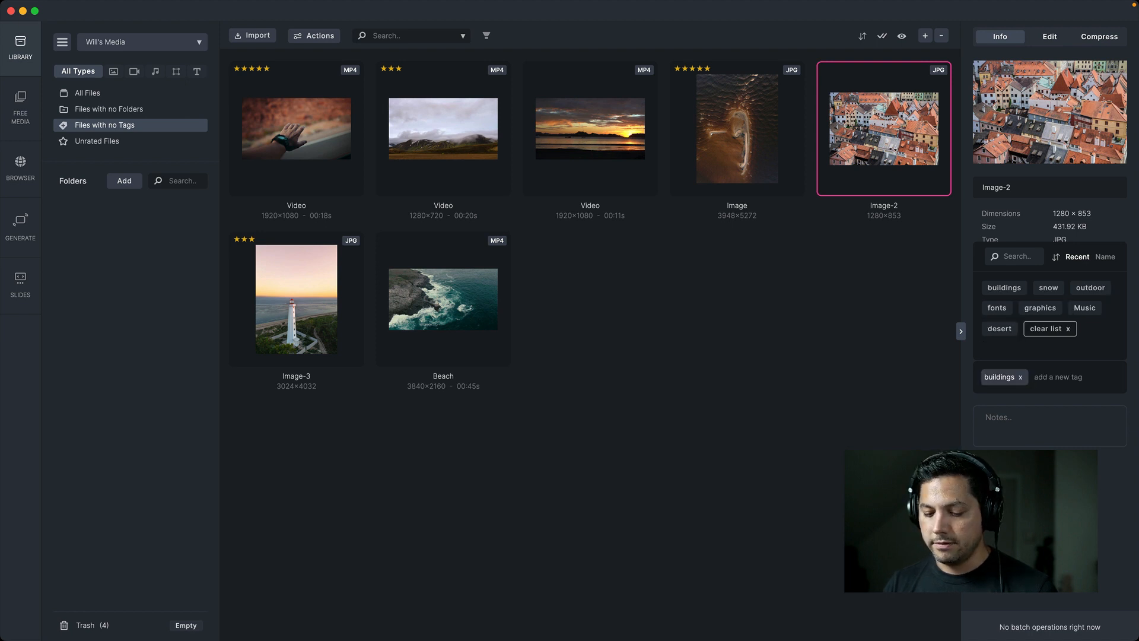
{"action": "key", "text": "Return"}
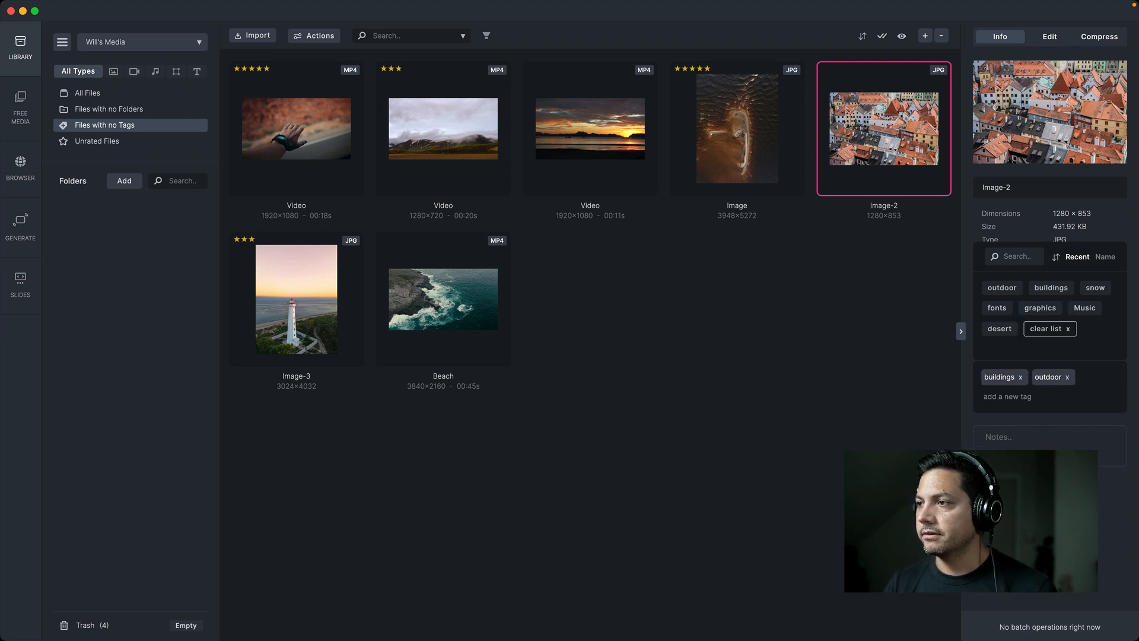
{"action": "left_click", "coordinate": [781, 331]}
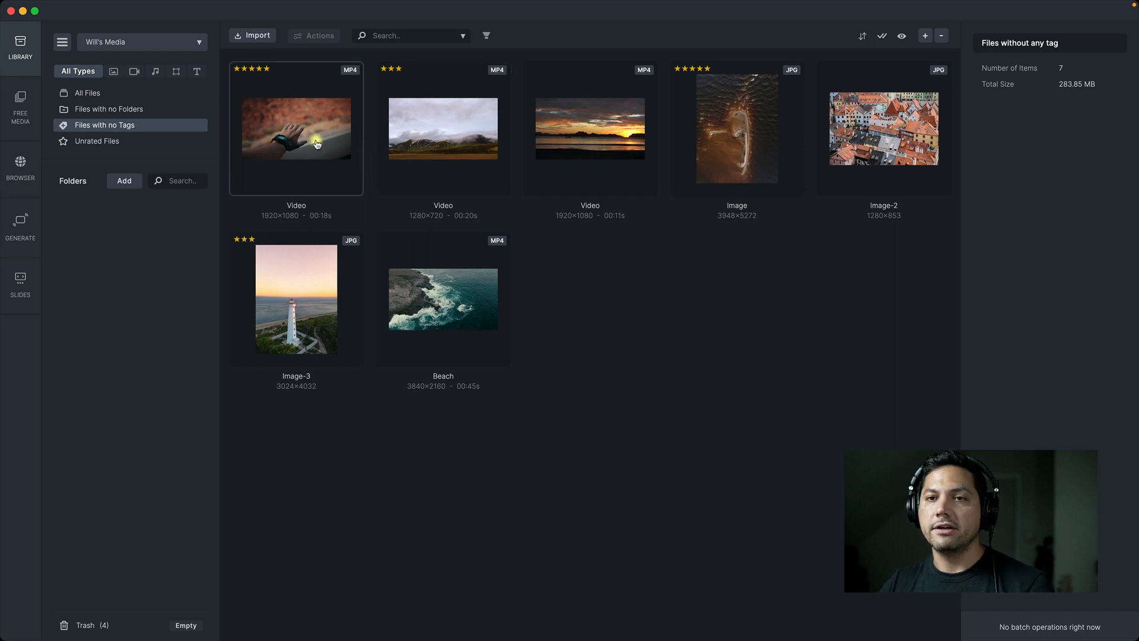
List only the unrated files in the library
{"action": "left_click", "coordinate": [86, 142]}
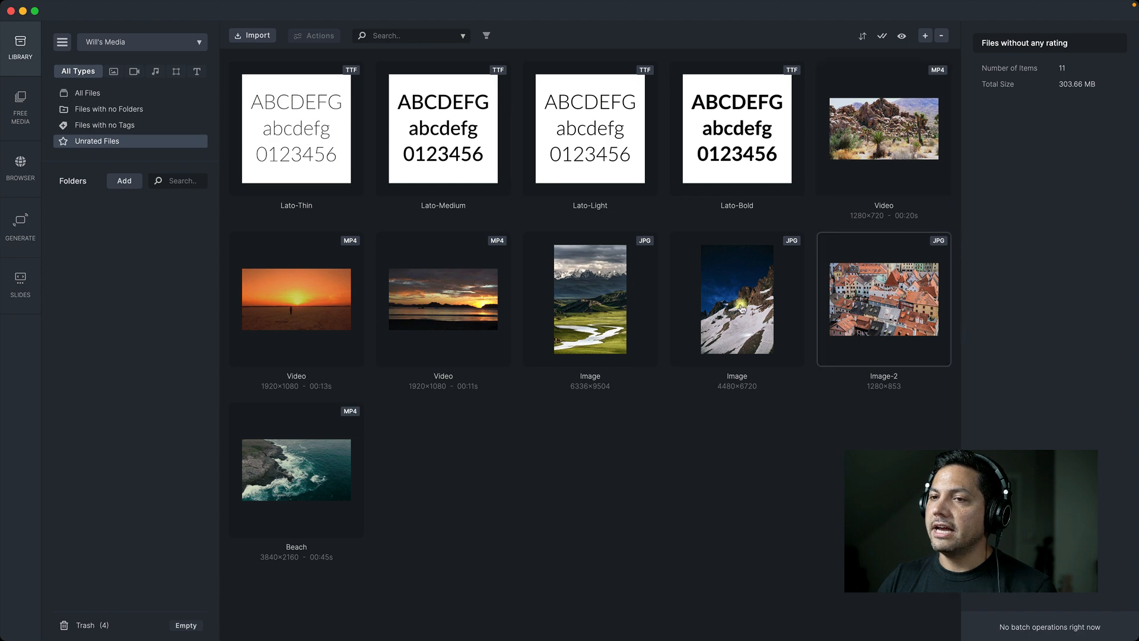
Rate the Lato-Thin font three stars and the desert video with rocks and Joshua trees five stars
{"action": "left_click", "coordinate": [276, 161]}
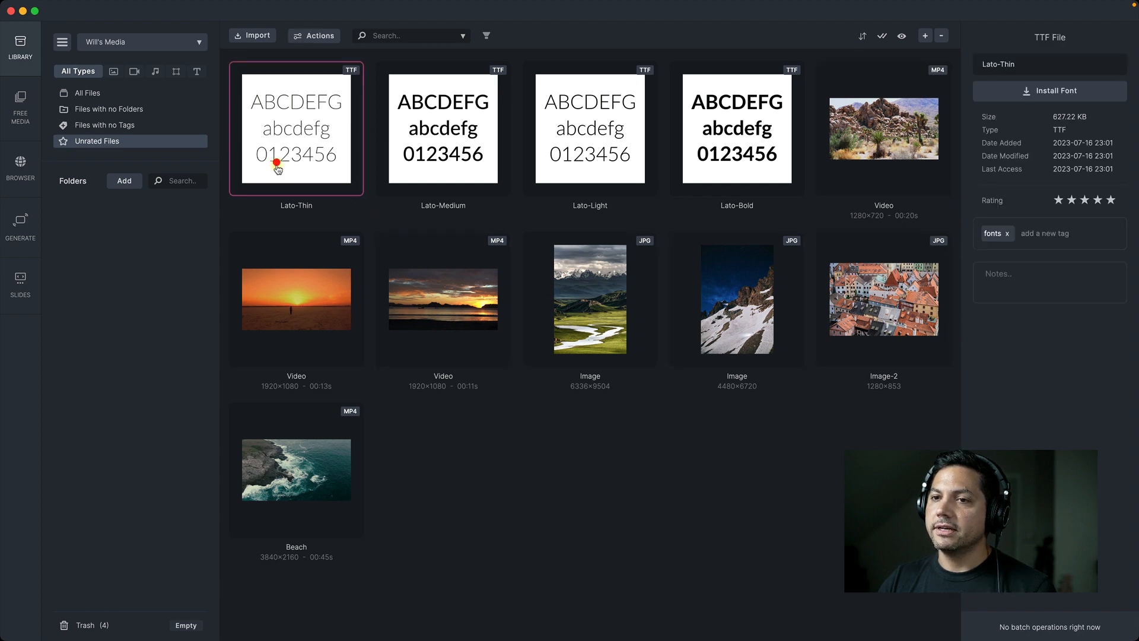
{"action": "left_click", "coordinate": [1086, 200]}
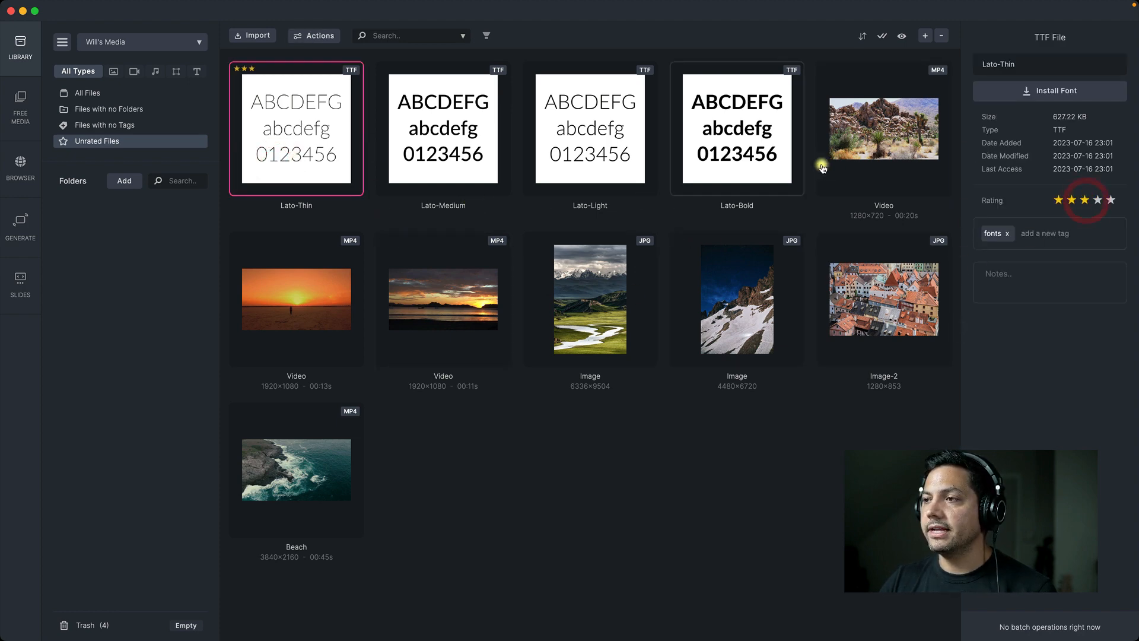
{"action": "left_click", "coordinate": [886, 147]}
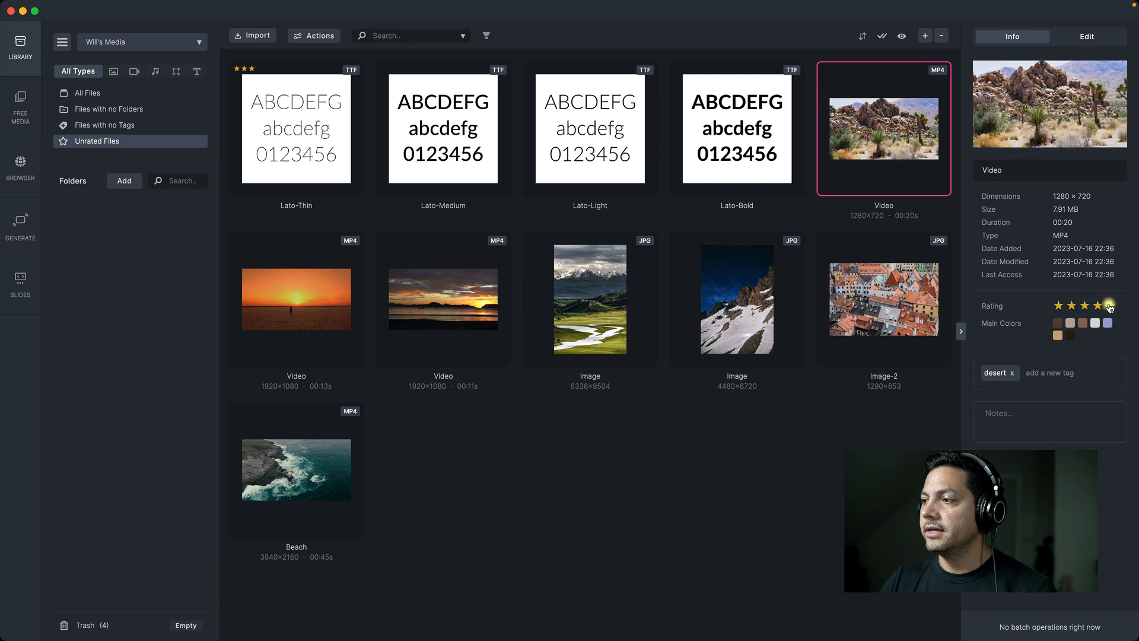
{"action": "left_click", "coordinate": [1109, 305]}
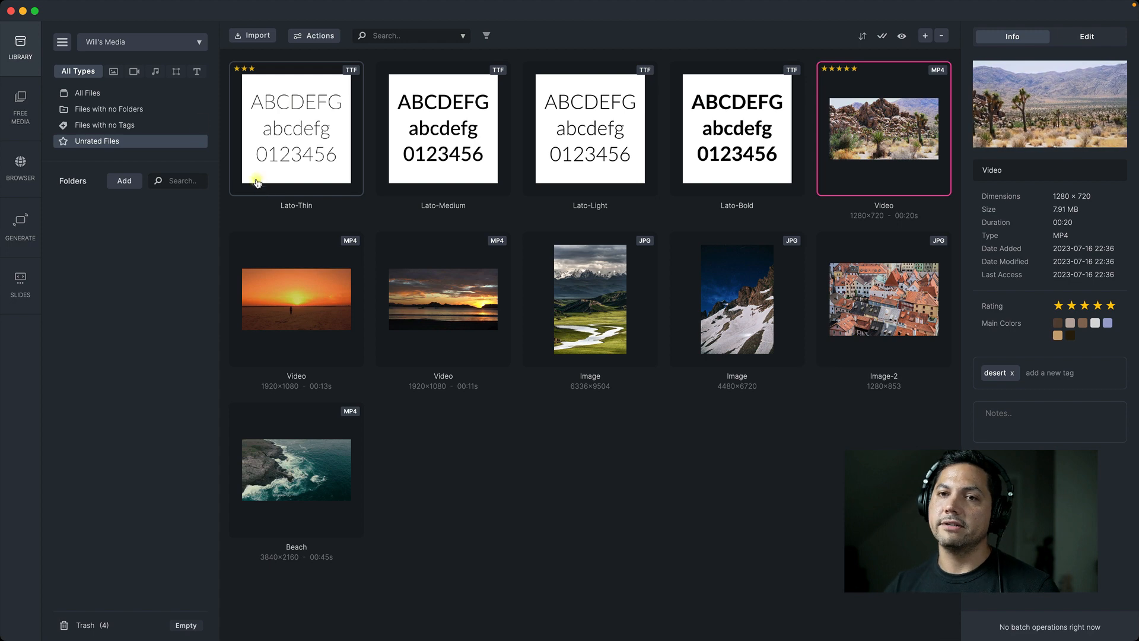
Review the files with no tags, the files with no folders, and the full list of all files
{"action": "left_click", "coordinate": [104, 127]}
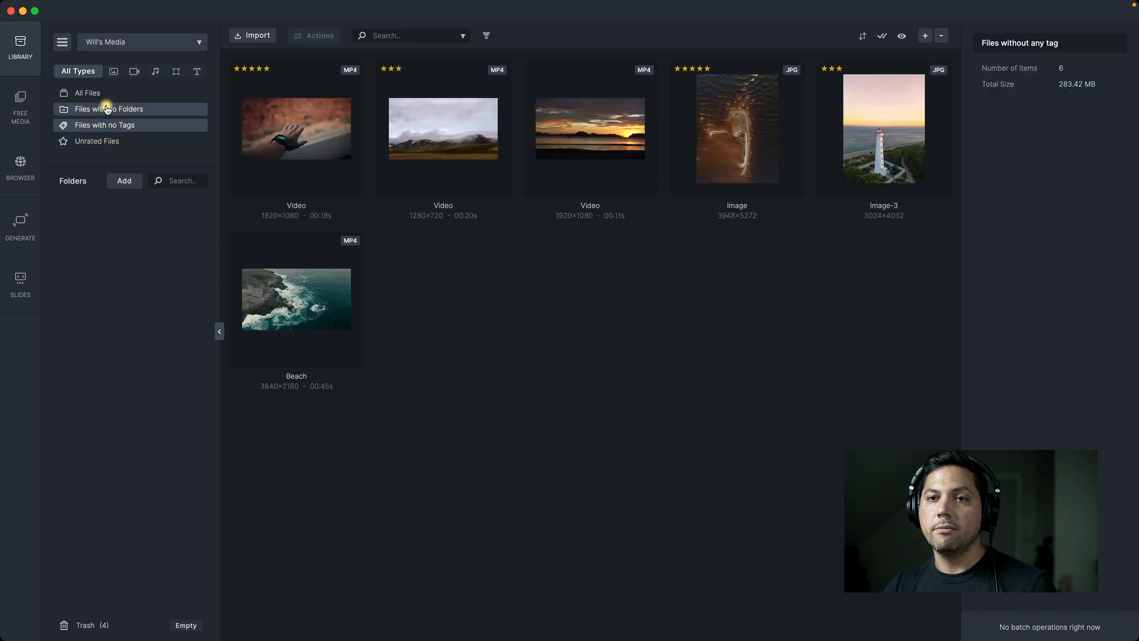
{"action": "left_click", "coordinate": [105, 109]}
{"action": "left_click", "coordinate": [92, 94]}
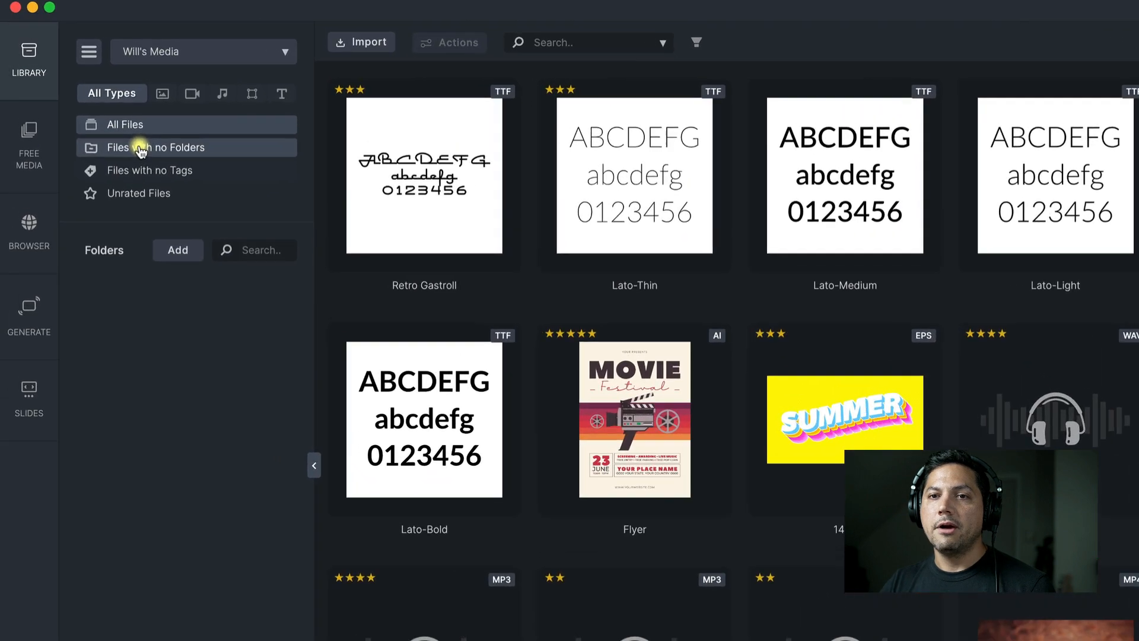
{"action": "left_click", "coordinate": [98, 110]}
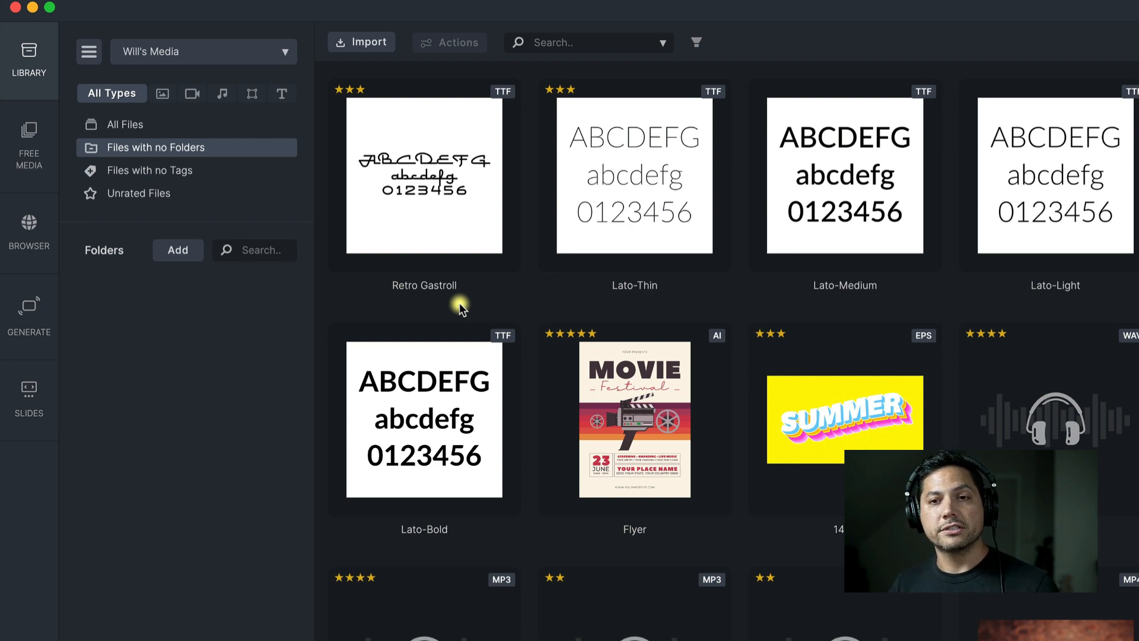
{"action": "left_click", "coordinate": [142, 123]}
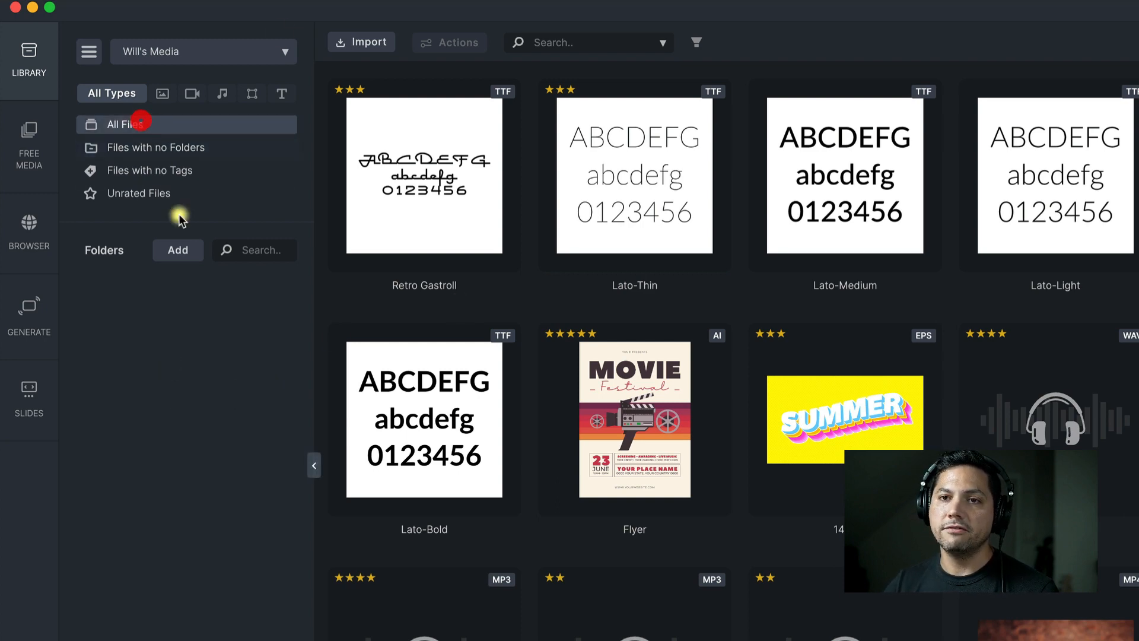
Create a new folder named Video in the library
{"action": "left_click", "coordinate": [178, 249]}
{"action": "left_click", "coordinate": [261, 271]}
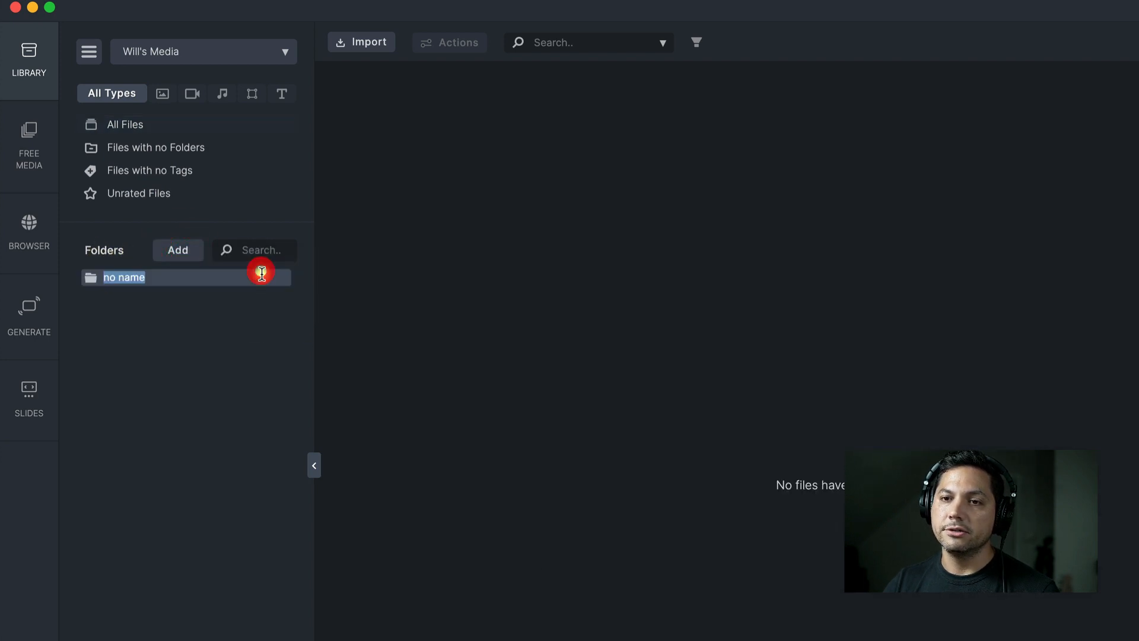
{"action": "type", "text": "Video"}
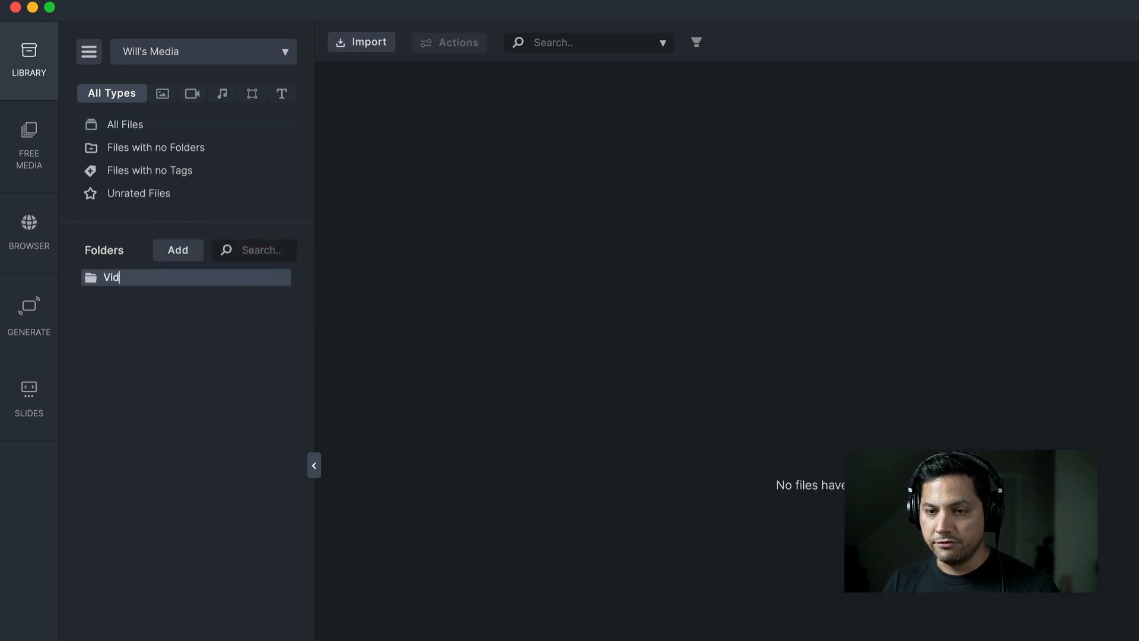
Add another top-level folder named Music after the Video folder
{"action": "left_click", "coordinate": [176, 248]}
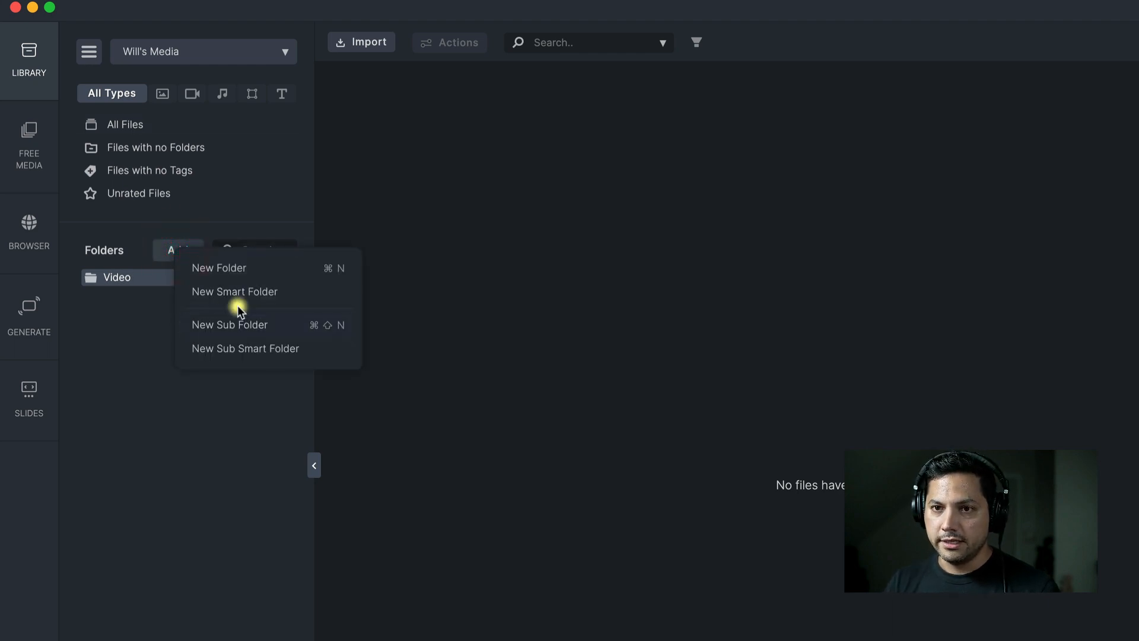
{"action": "left_click", "coordinate": [237, 268]}
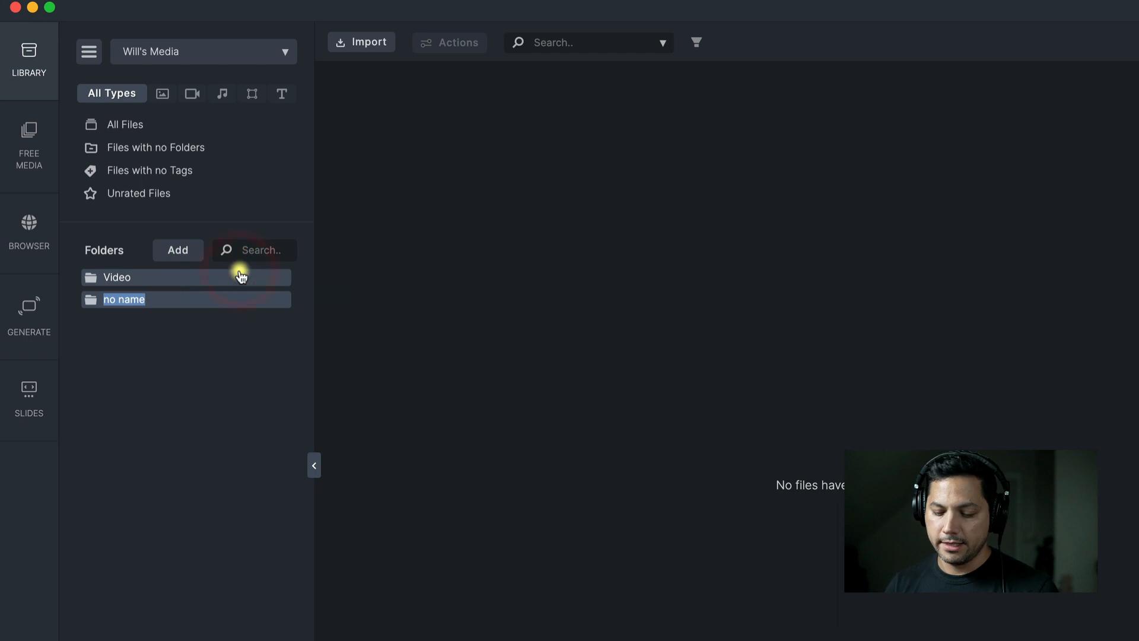
{"action": "type", "text": "Music"}
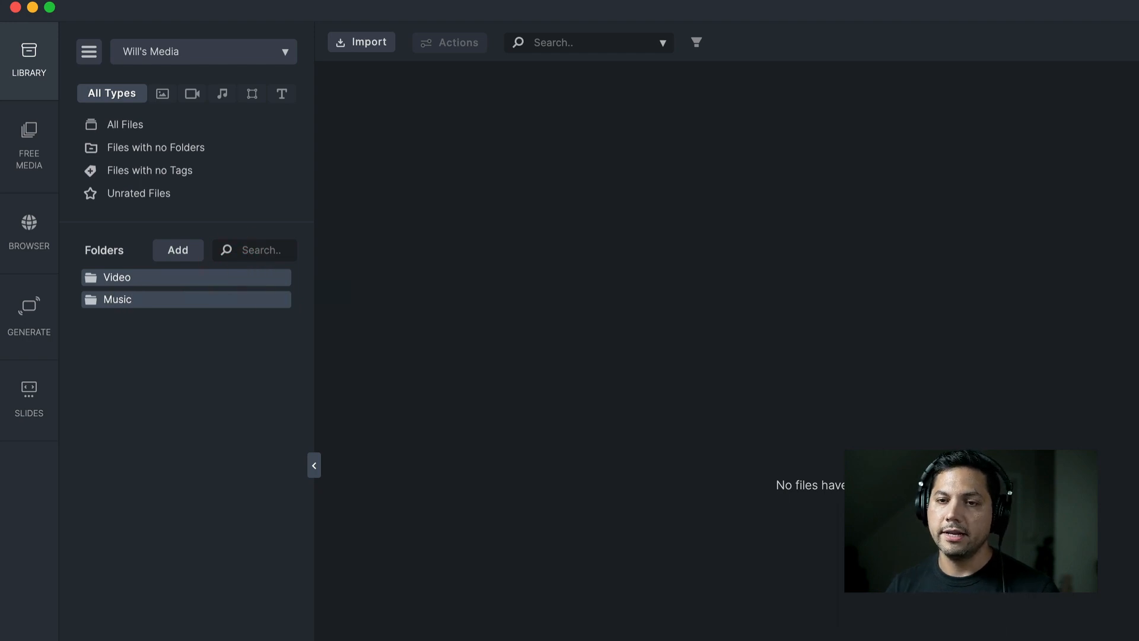
{"action": "left_click", "coordinate": [203, 325]}
List only the video files from all files and put all of them into the Video folder
{"action": "left_click", "coordinate": [134, 126]}
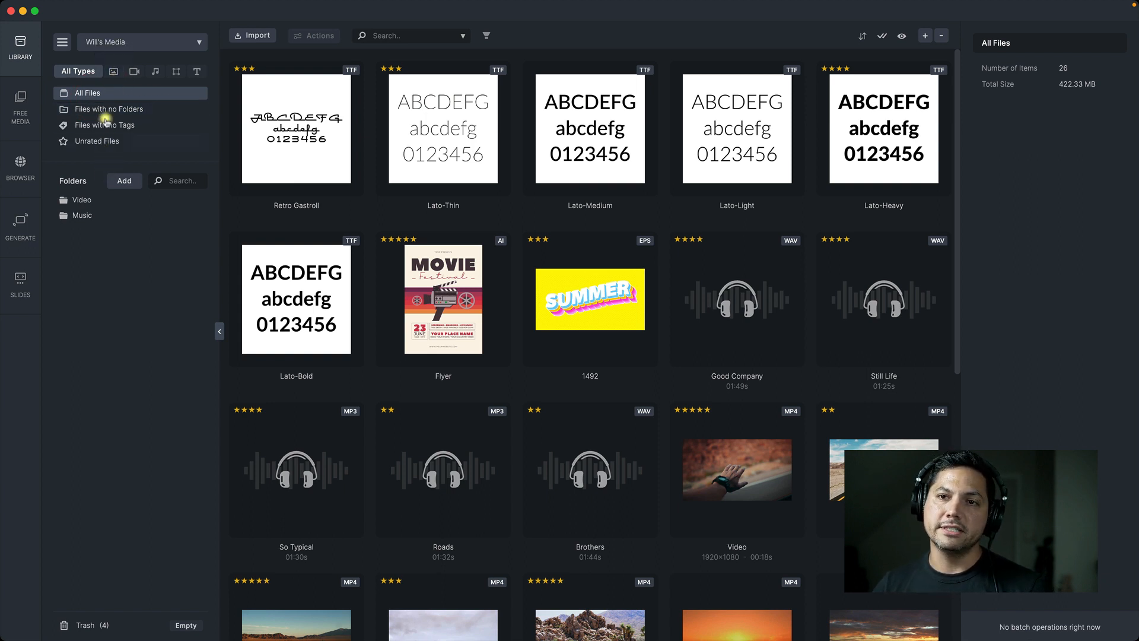
{"action": "left_click", "coordinate": [135, 72]}
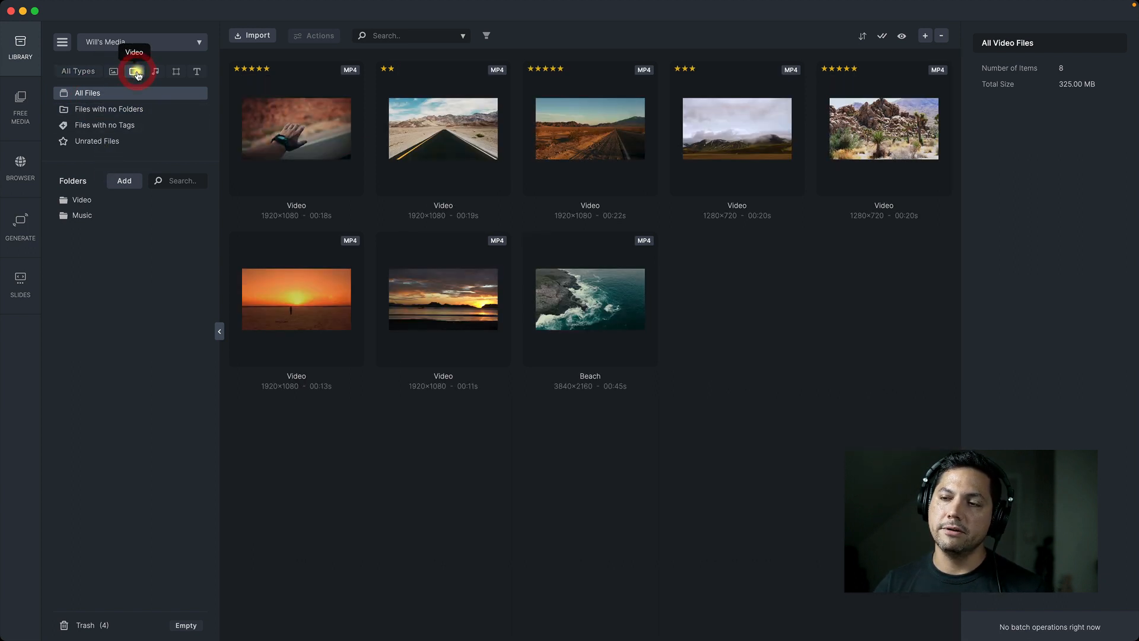
{"action": "left_click_drag", "start_coordinate": [268, 426], "coordinate": [881, 116]}
{"action": "left_click_drag", "start_coordinate": [603, 121], "coordinate": [102, 202]}
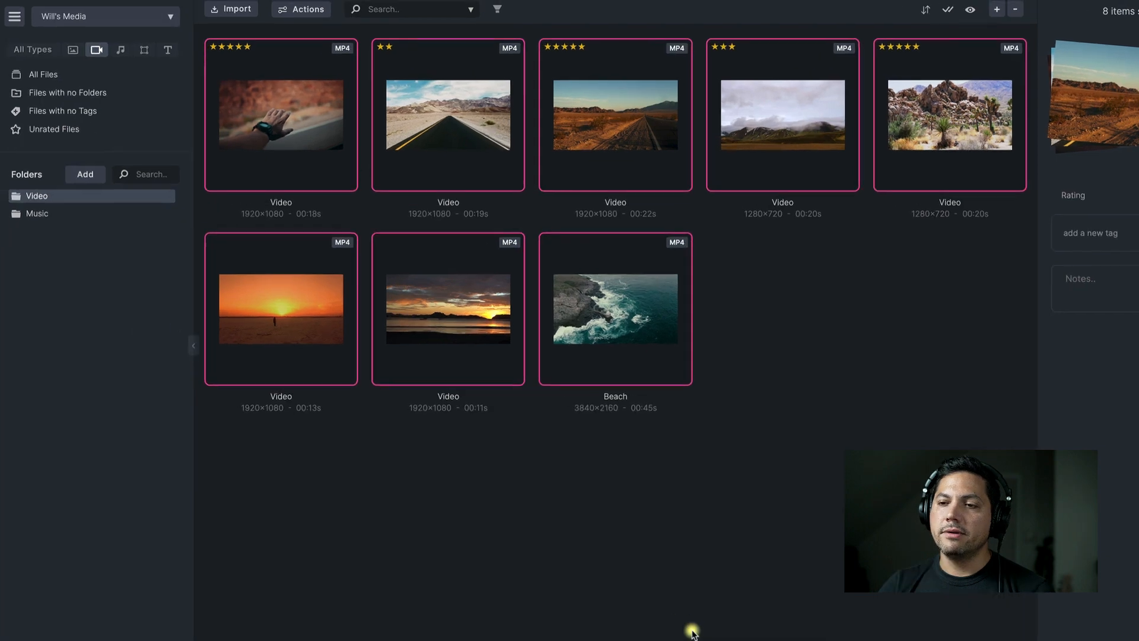
{"action": "left_click", "coordinate": [609, 541]}
List only the audio files from all files and put all of them into the Music folder
{"action": "left_click", "coordinate": [104, 86]}
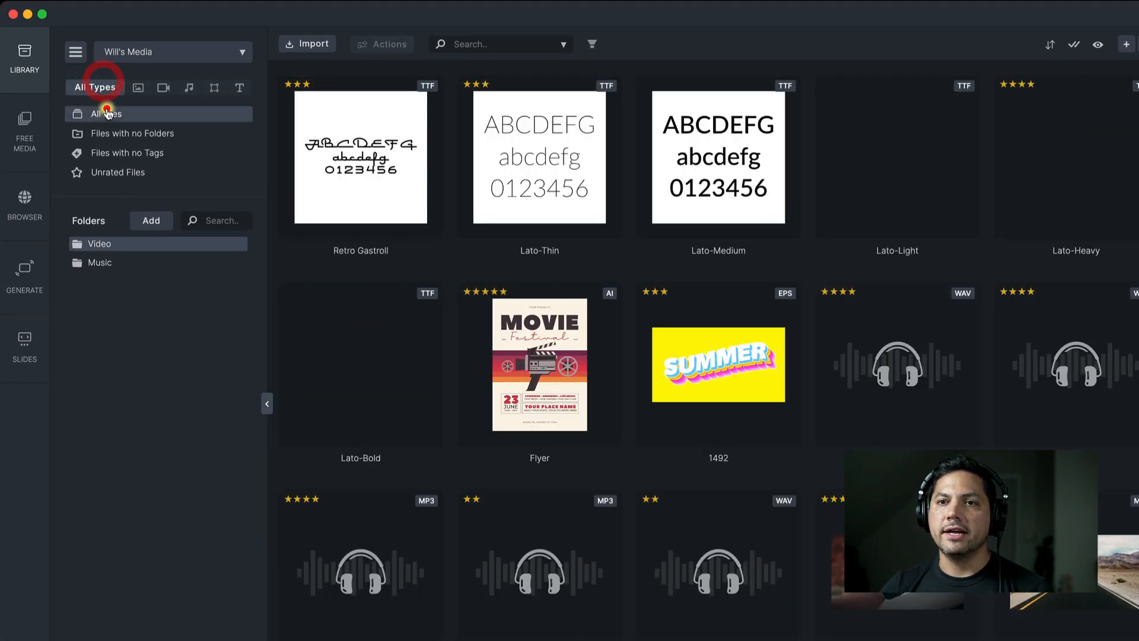
{"action": "left_click", "coordinate": [189, 87]}
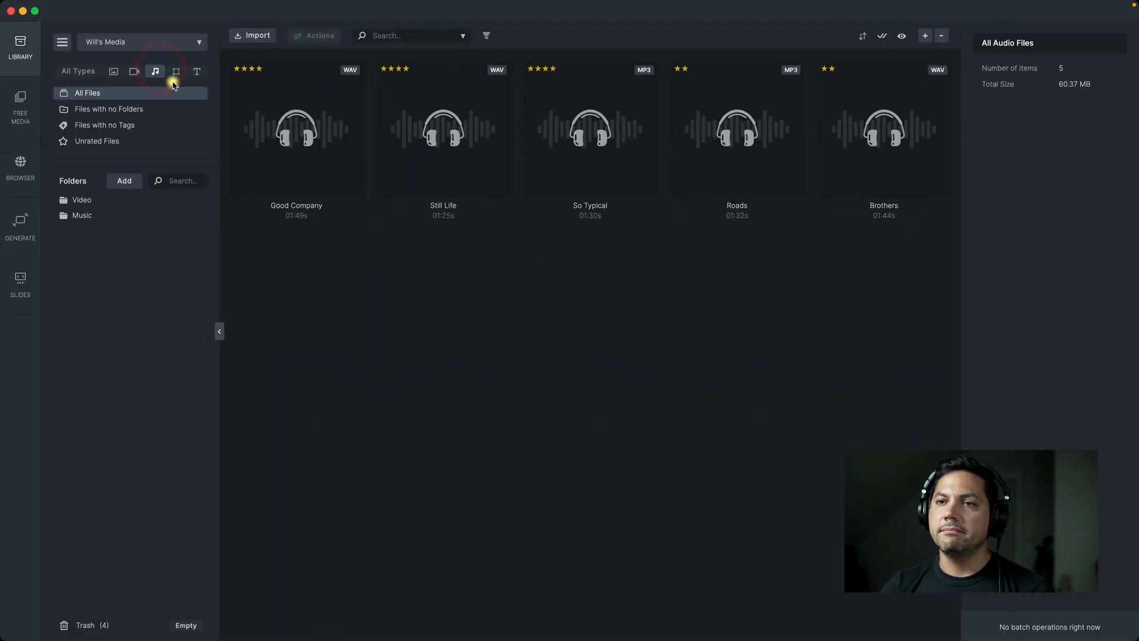
{"action": "left_click_drag", "start_coordinate": [1006, 282], "coordinate": [247, 240]}
{"action": "left_click_drag", "start_coordinate": [282, 275], "coordinate": [84, 246]}
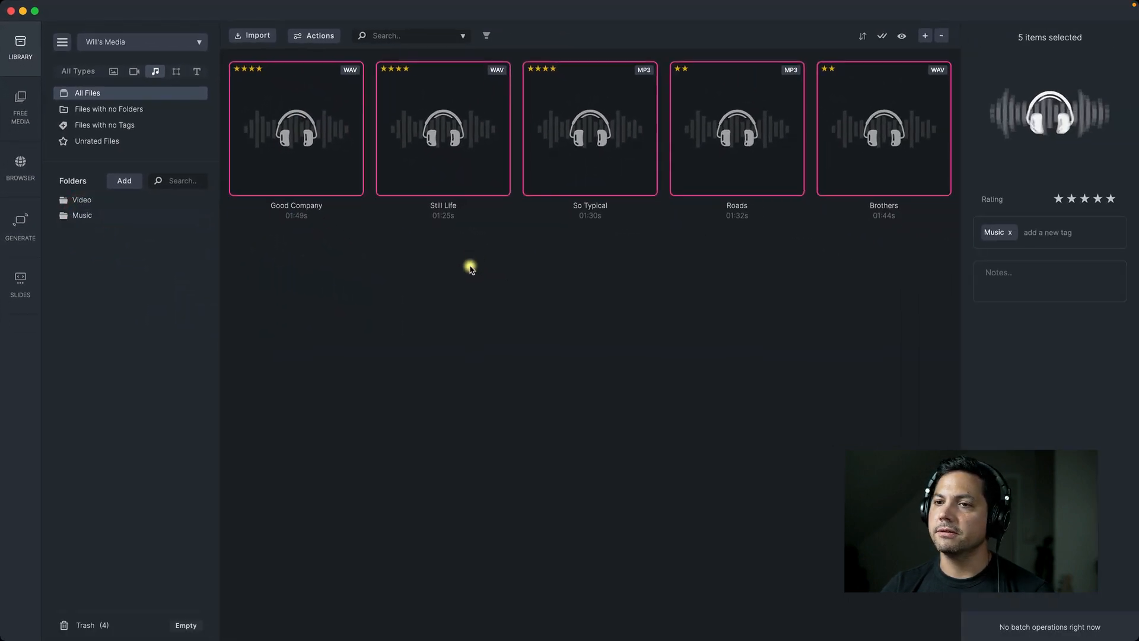
{"action": "left_click", "coordinate": [469, 267]}
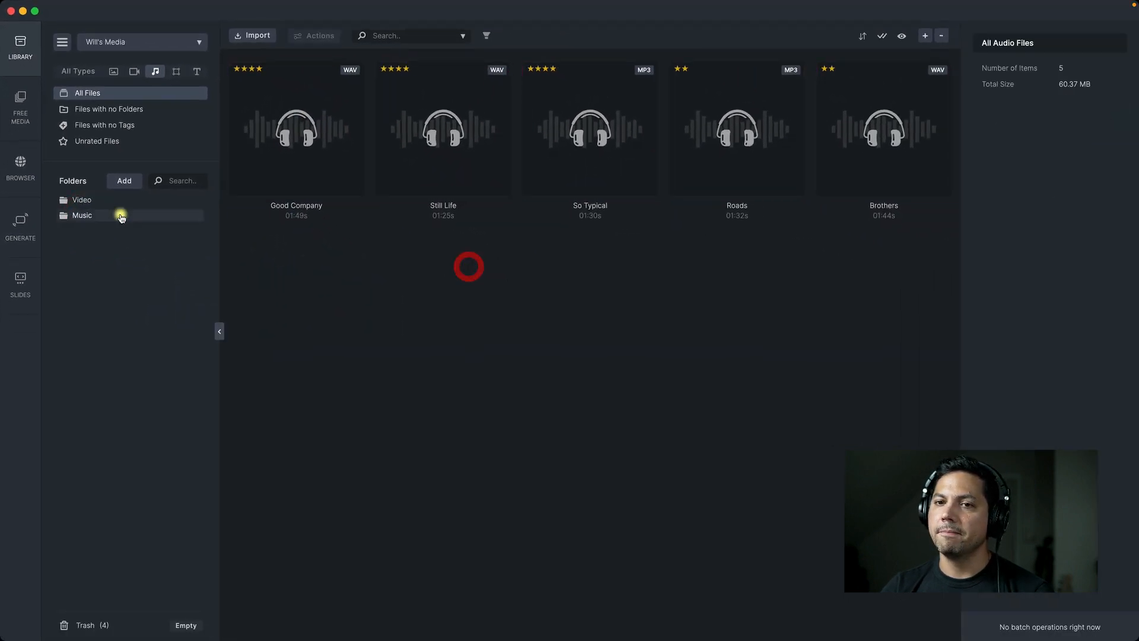
Show all file types again and check the contents of the Video and Music folders
{"action": "left_click", "coordinate": [83, 71]}
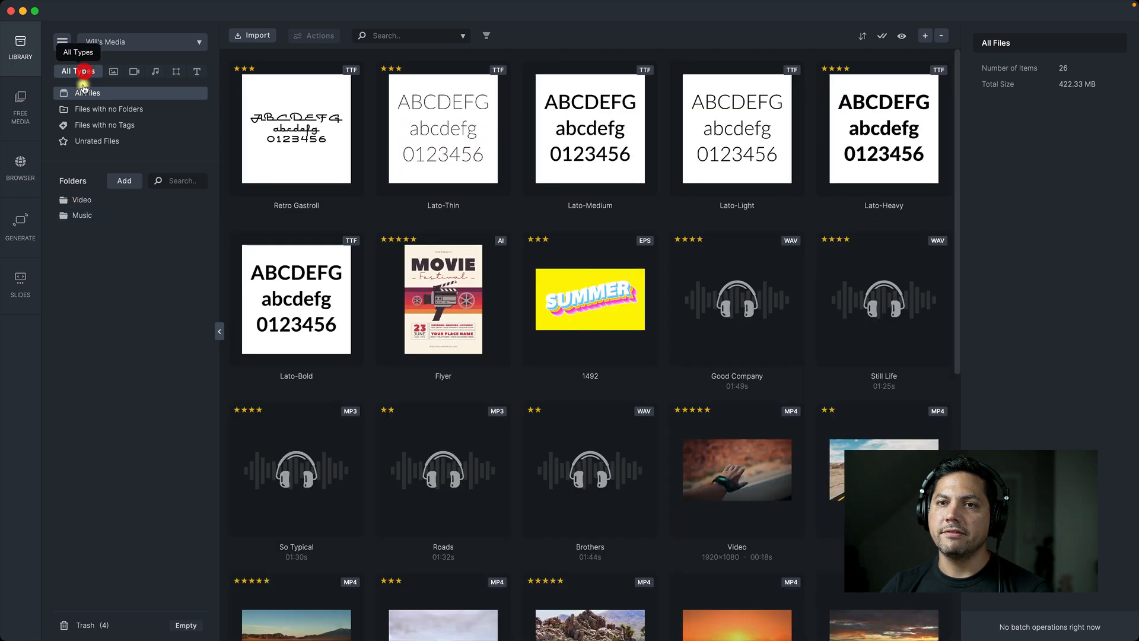
{"action": "left_click", "coordinate": [81, 199]}
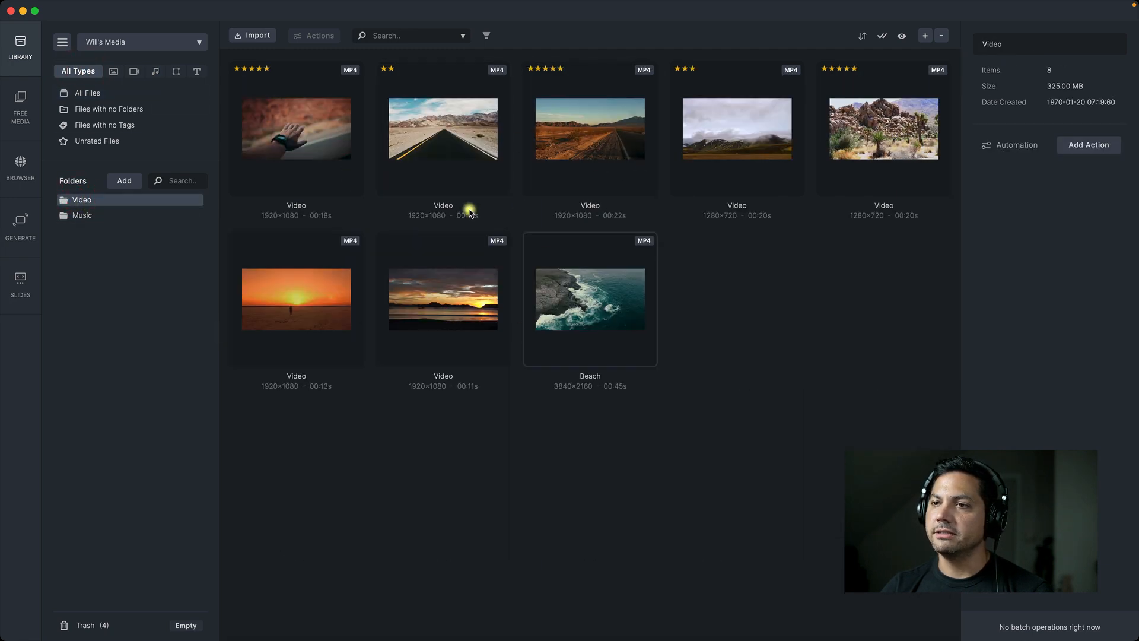
{"action": "left_click", "coordinate": [82, 215]}
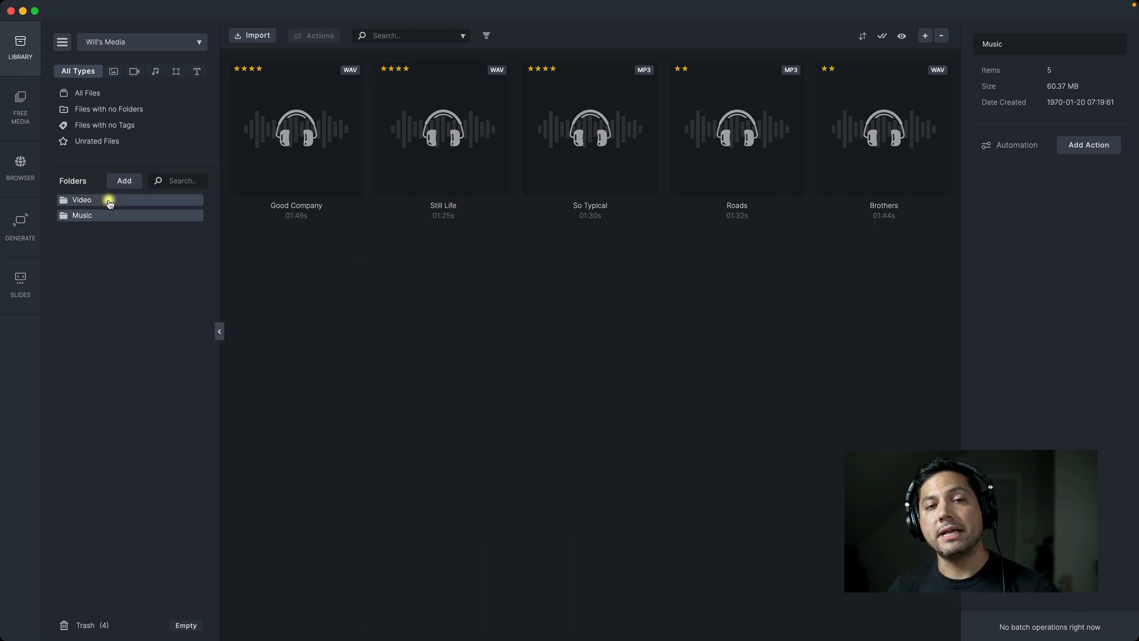
{"action": "left_click", "coordinate": [103, 246]}
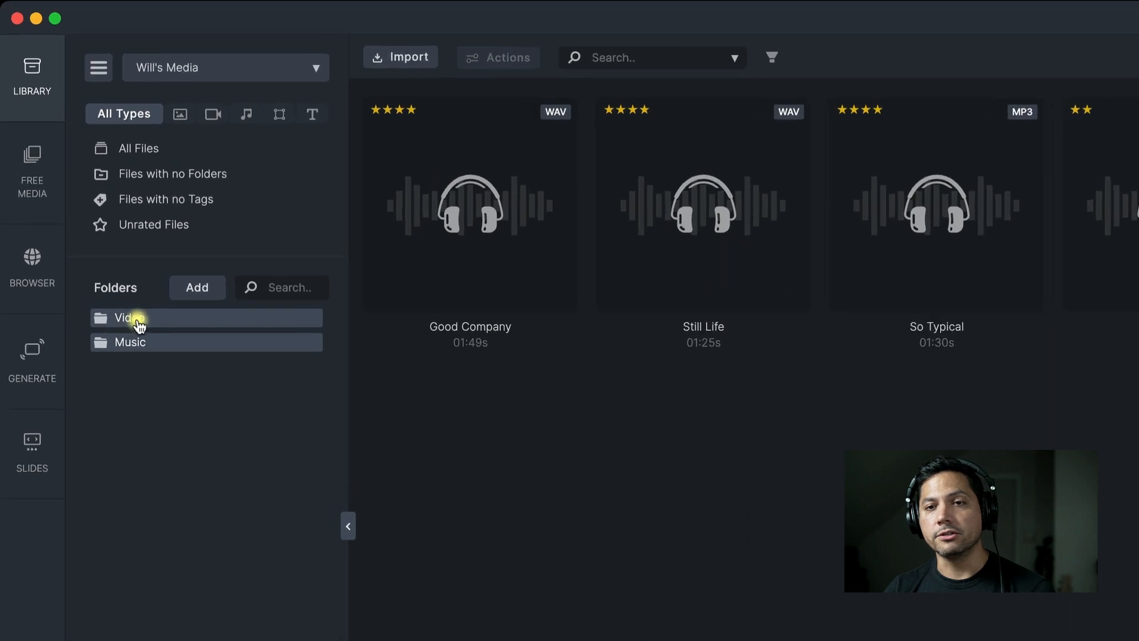
Add a subfolder named New Footage inside the Video folder
{"action": "left_click", "coordinate": [115, 318]}
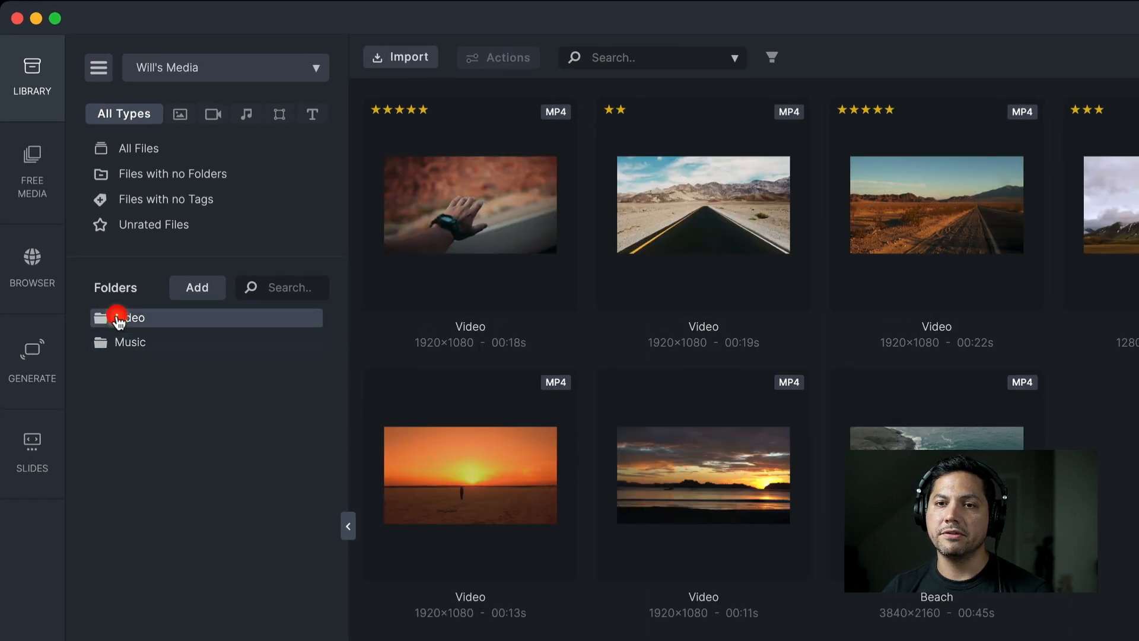
{"action": "right_click", "coordinate": [129, 320]}
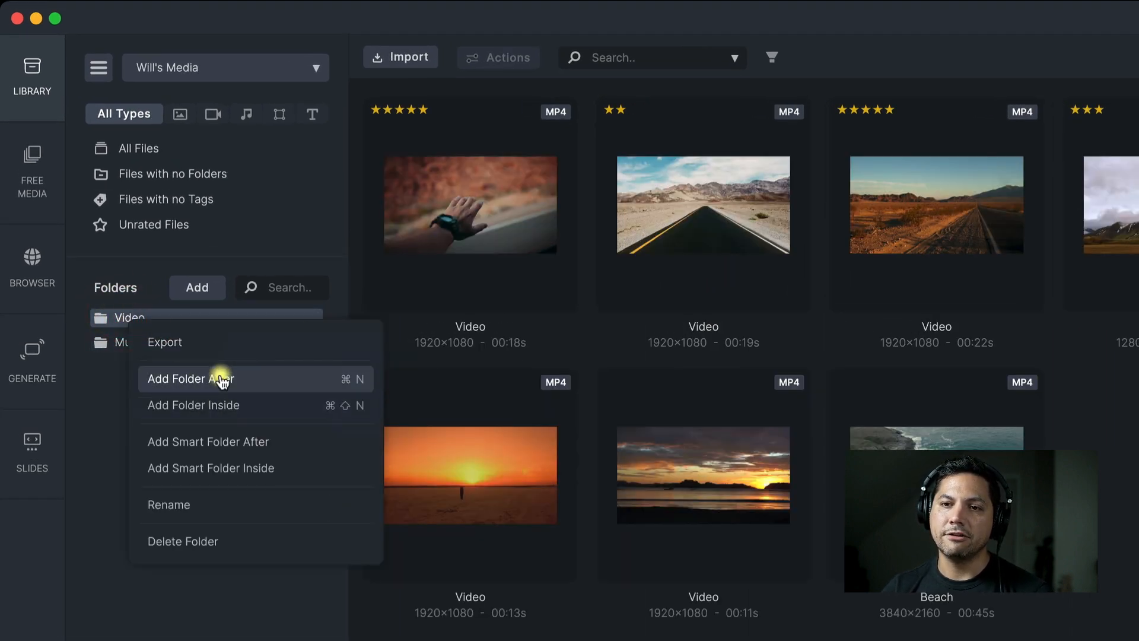
{"action": "left_click", "coordinate": [229, 409]}
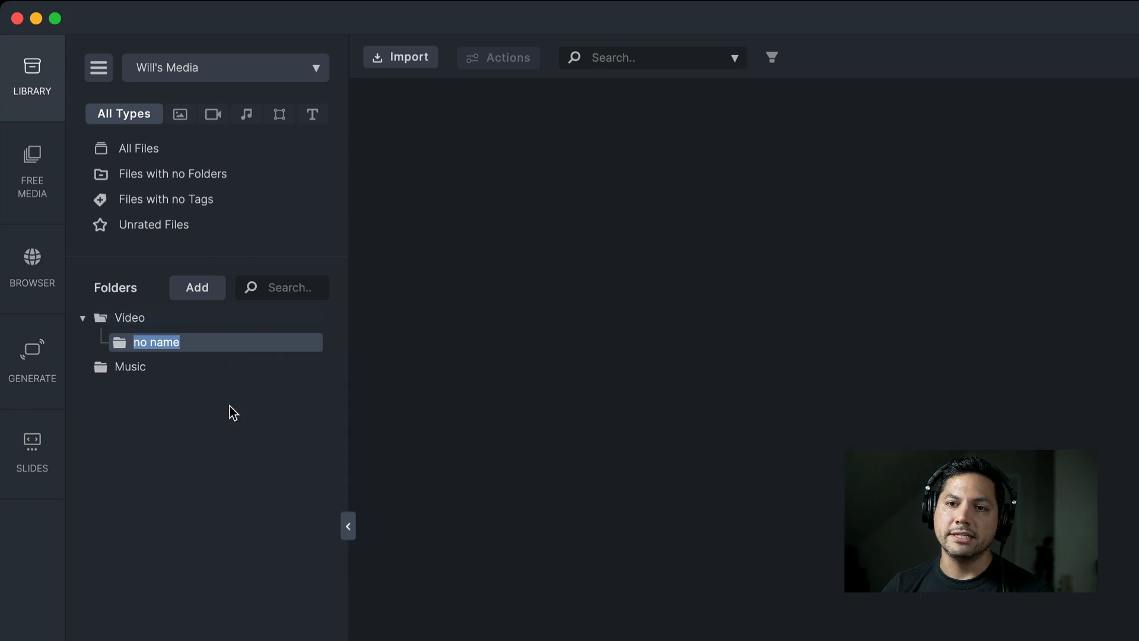
{"action": "type", "text": "New Footage"}
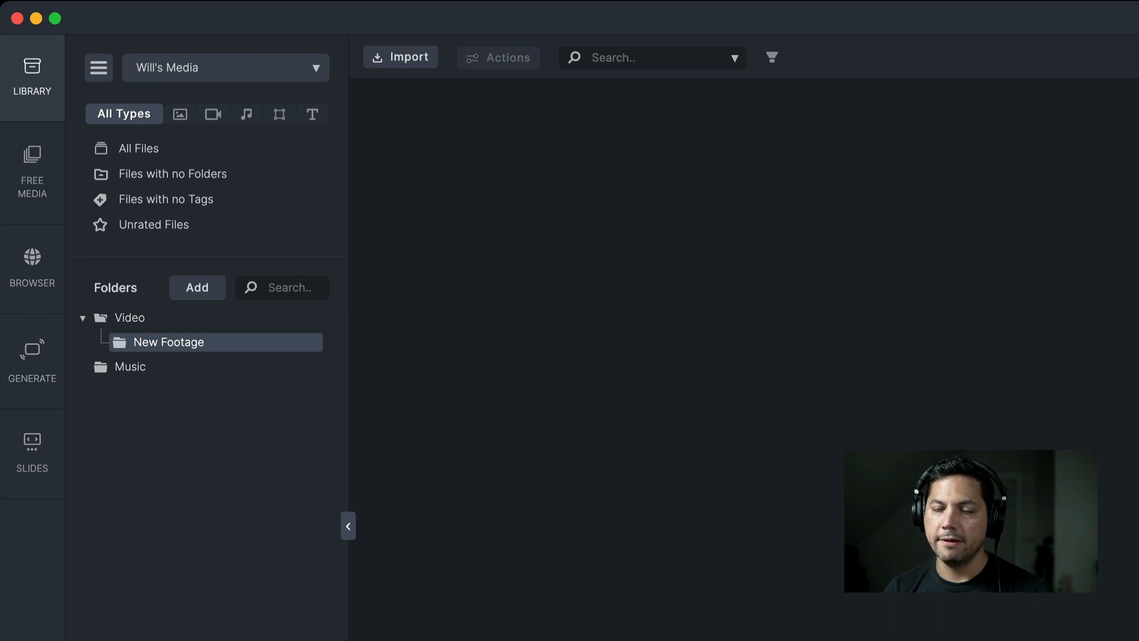
{"action": "left_click", "coordinate": [140, 347]}
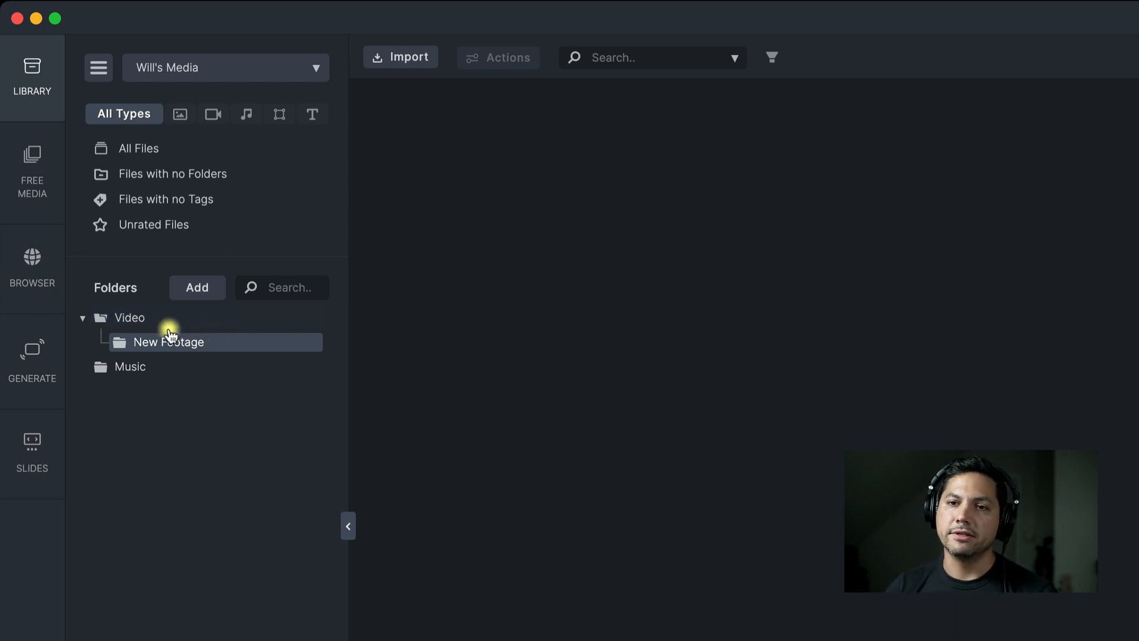
Add a folder named Fonts after the Music folder, at the same level
{"action": "left_click", "coordinate": [123, 369]}
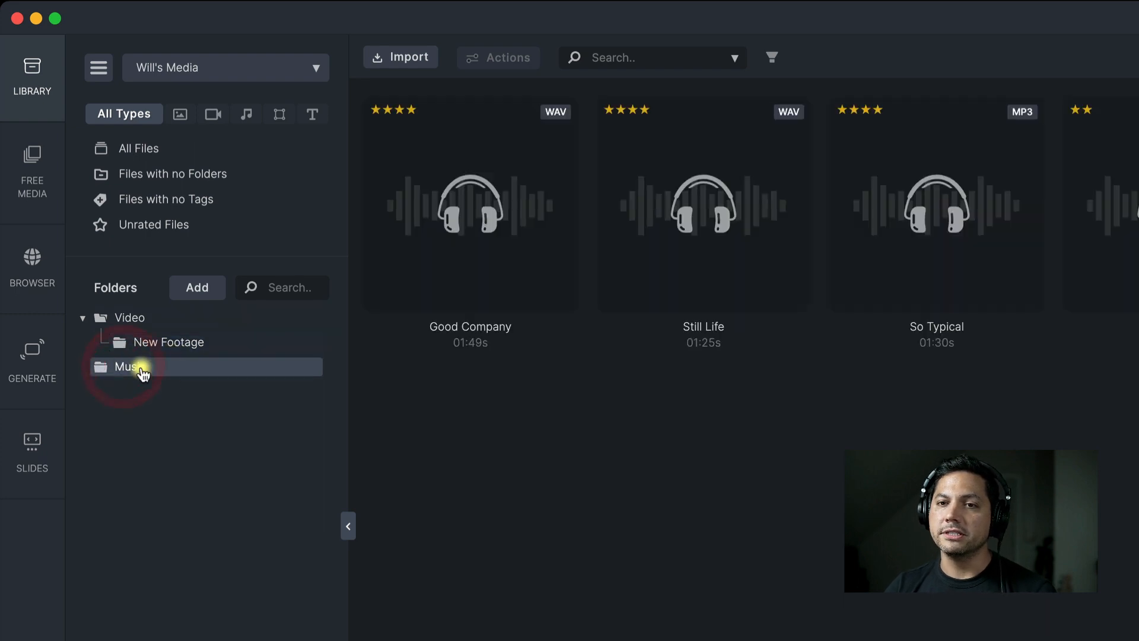
{"action": "right_click", "coordinate": [142, 371]}
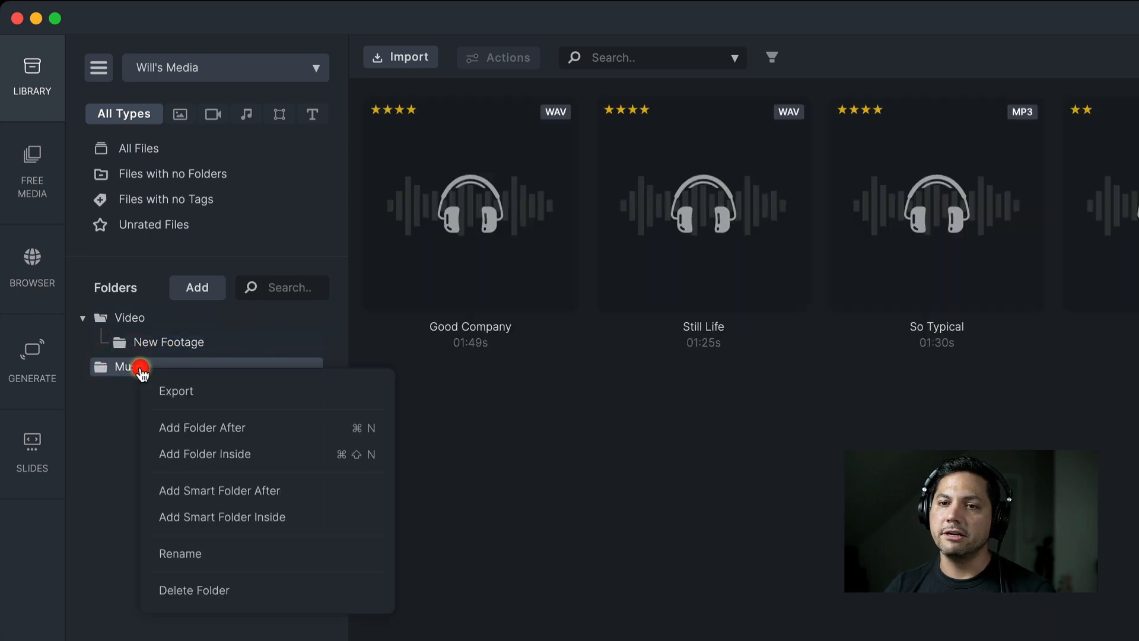
{"action": "left_click", "coordinate": [235, 427]}
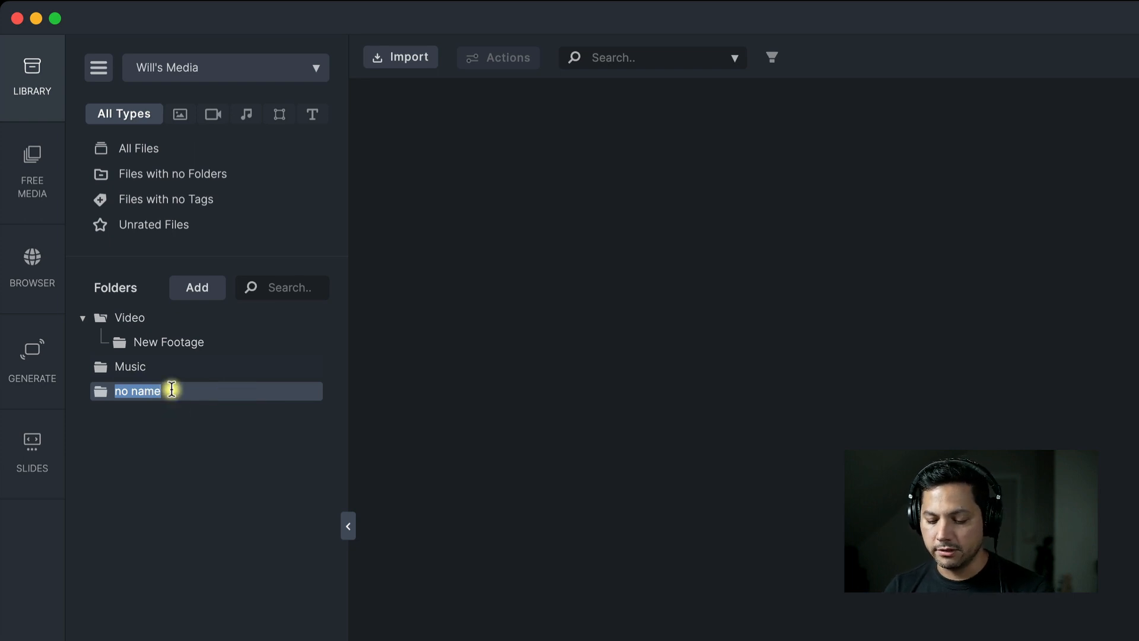
{"action": "type", "text": "Fonts"}
{"action": "key", "text": "Return"}
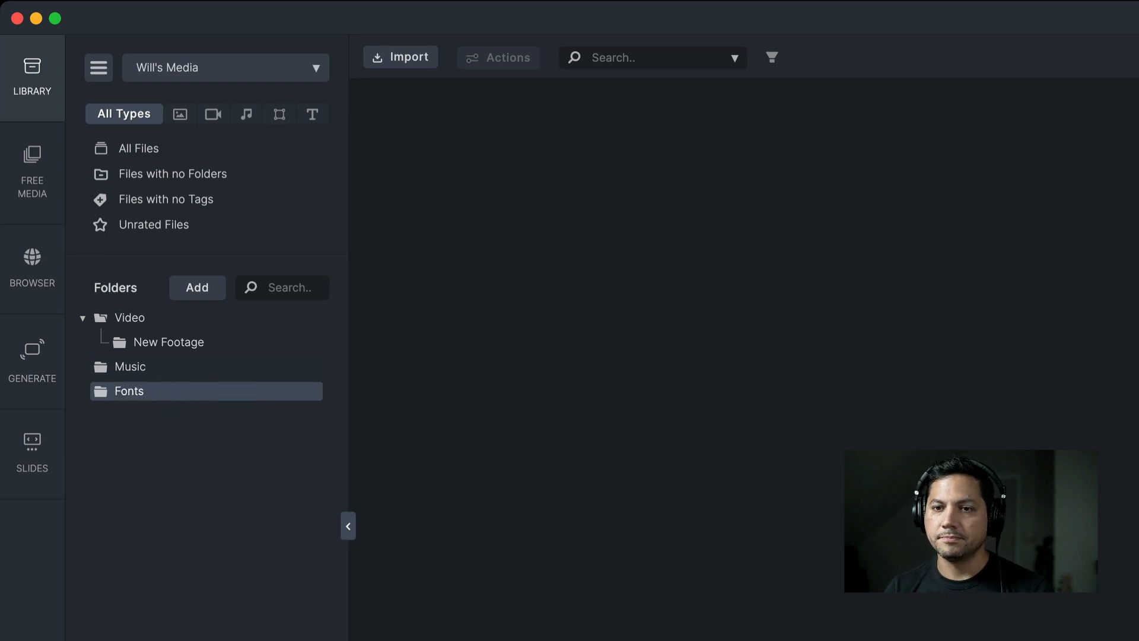
{"action": "left_click", "coordinate": [169, 409]}
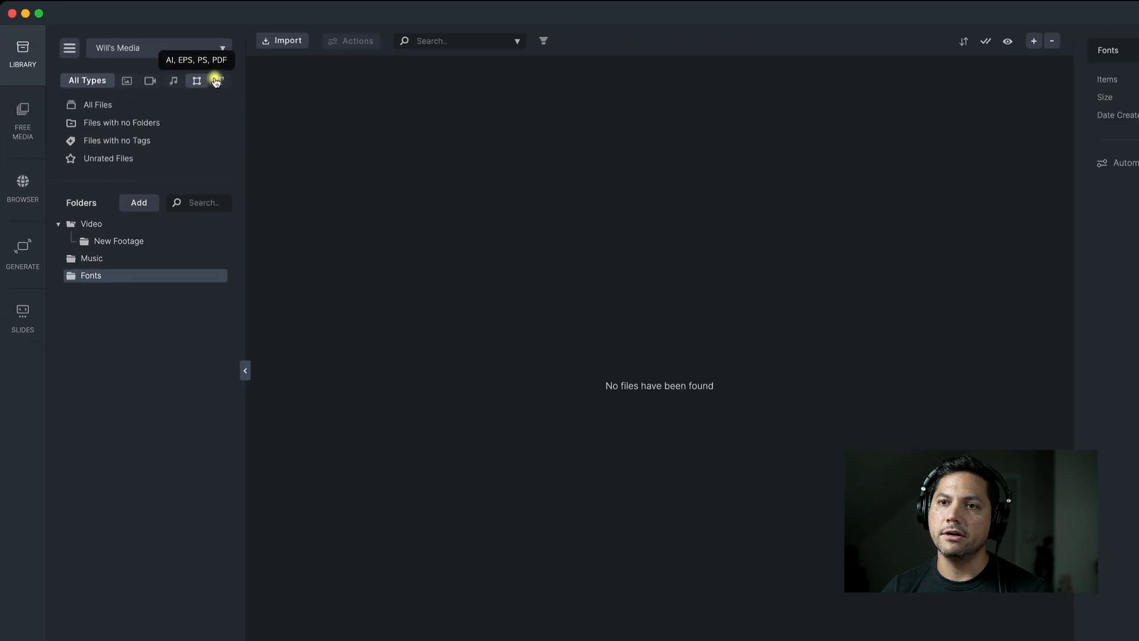
List only the font files from all files
{"action": "left_click", "coordinate": [119, 104]}
{"action": "left_click", "coordinate": [218, 80]}
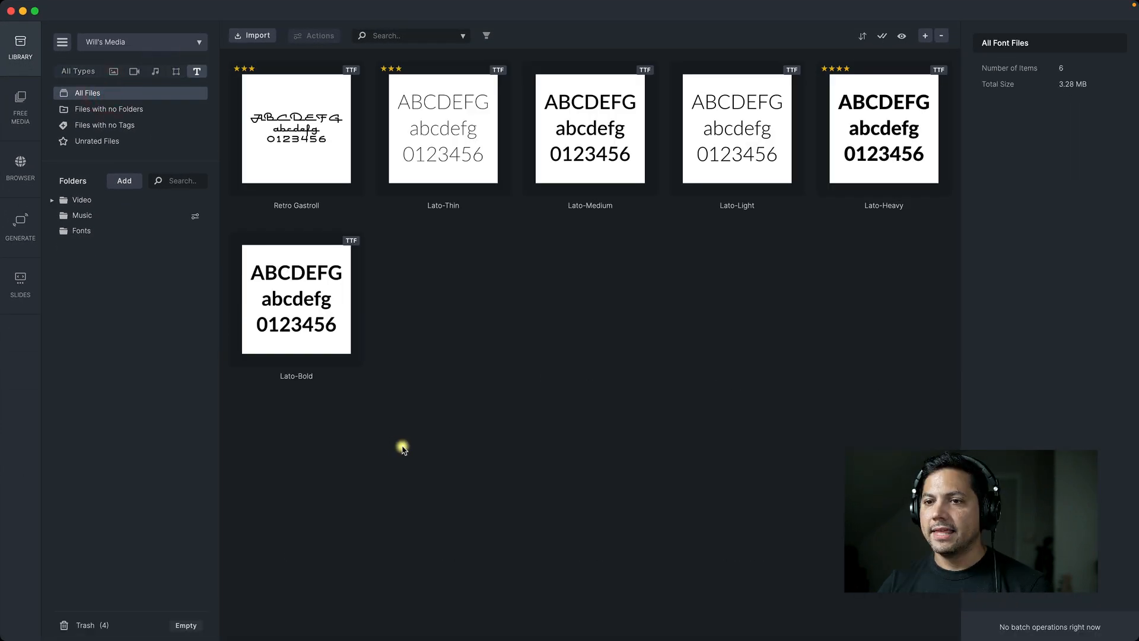
{"action": "left_click_drag", "start_coordinate": [278, 421], "coordinate": [896, 87]}
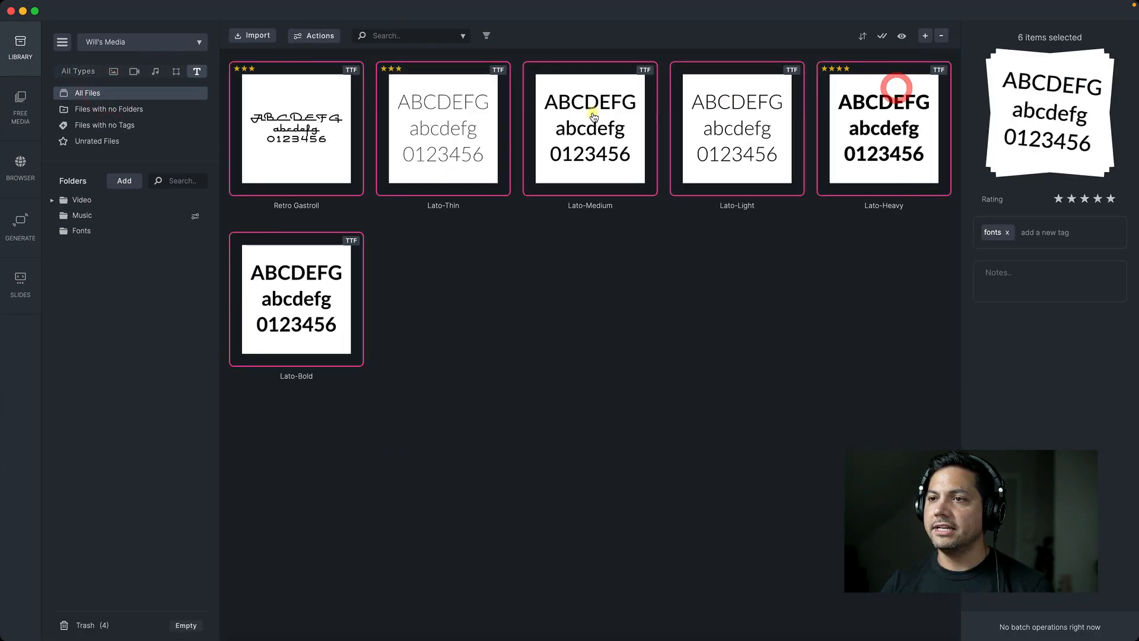
{"action": "left_click_drag", "start_coordinate": [593, 117], "coordinate": [96, 234]}
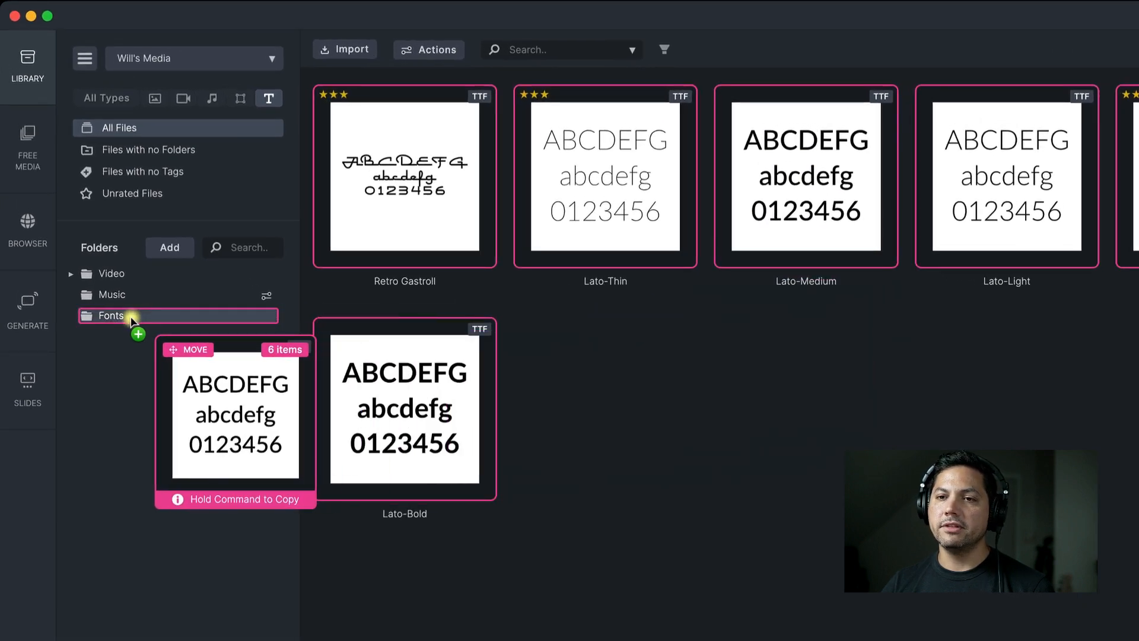
{"action": "left_click_drag", "start_coordinate": [132, 321], "coordinate": [648, 191]}
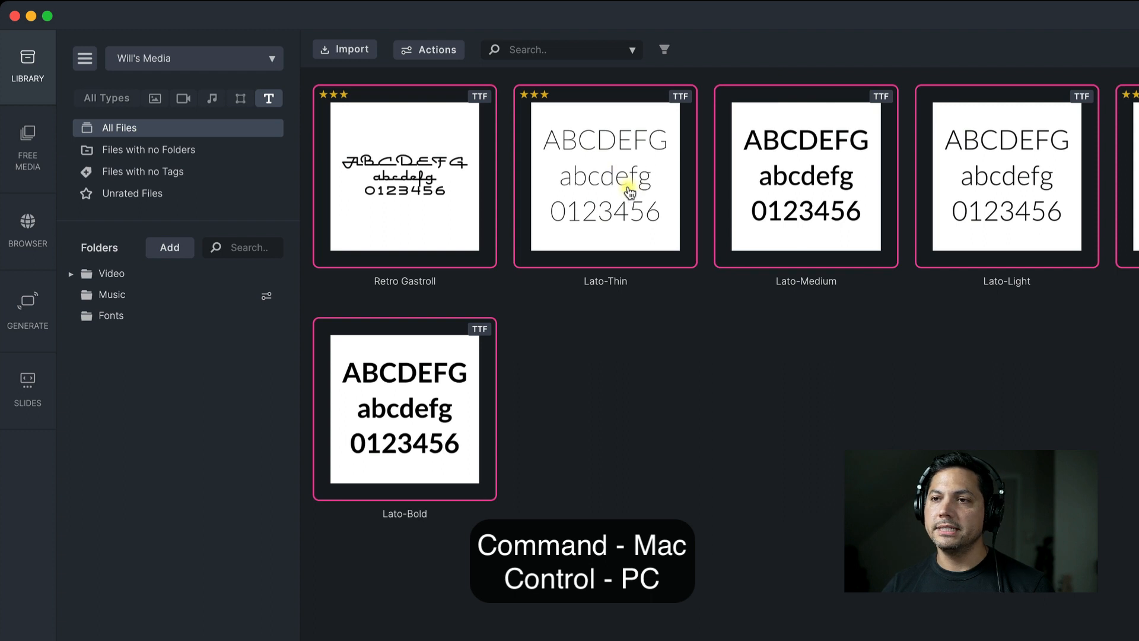
{"action": "left_click_drag", "start_coordinate": [621, 158], "coordinate": [610, 358], "text": "super"}
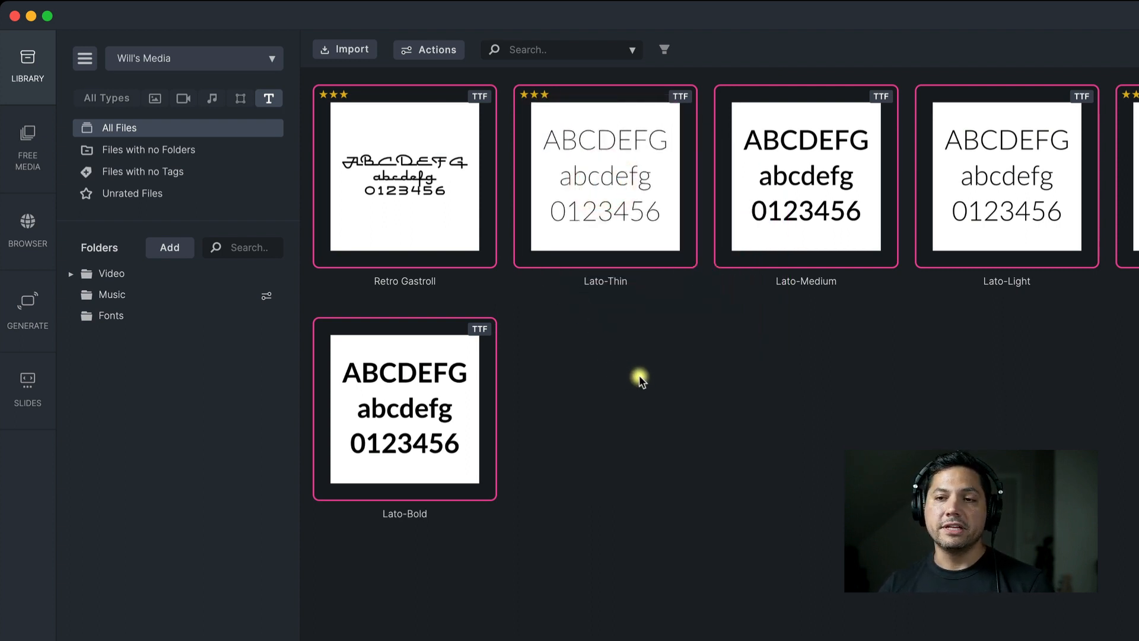
{"action": "left_click", "coordinate": [635, 375]}
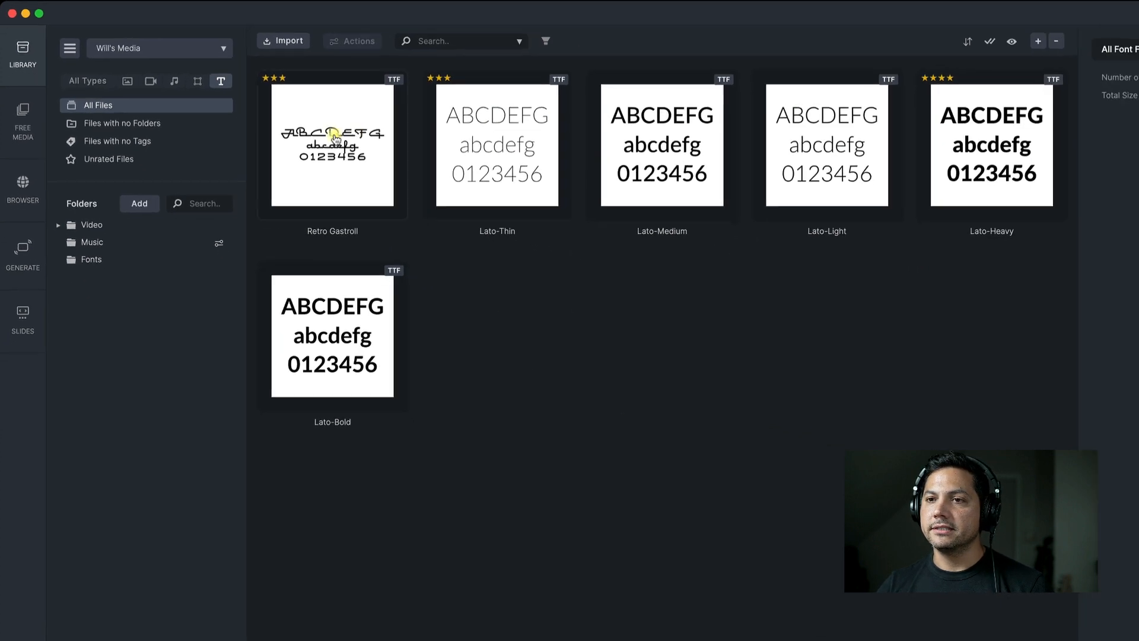
Put all the listed font files into the Fonts folder
{"action": "left_click_drag", "start_coordinate": [343, 466], "coordinate": [979, 100]}
{"action": "left_click_drag", "start_coordinate": [488, 132], "coordinate": [84, 233]}
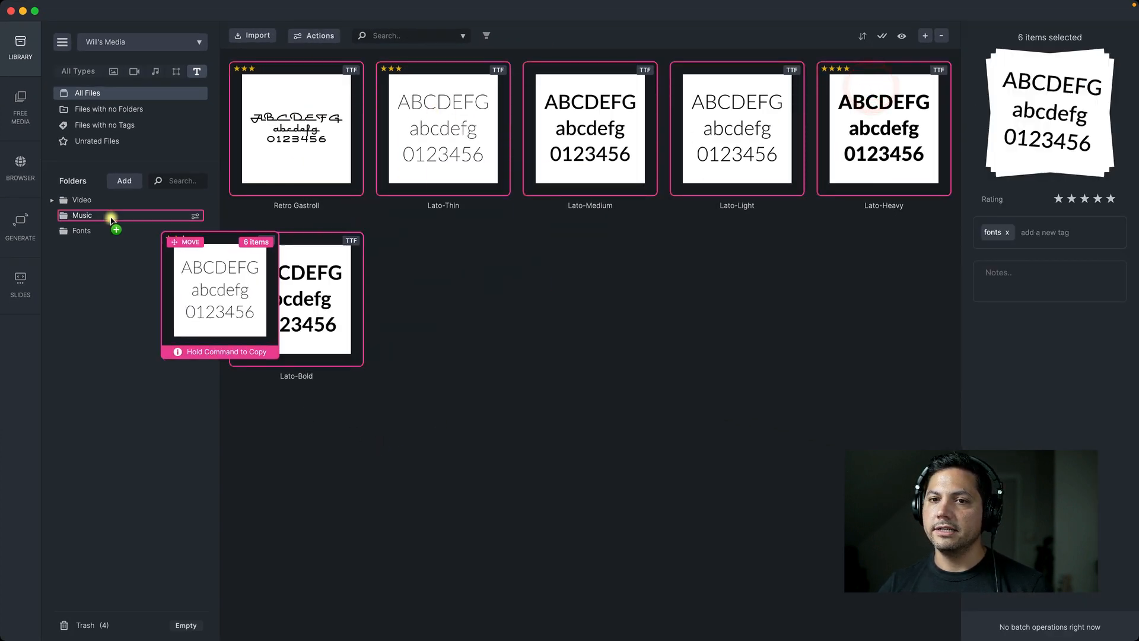
{"action": "left_click", "coordinate": [432, 278]}
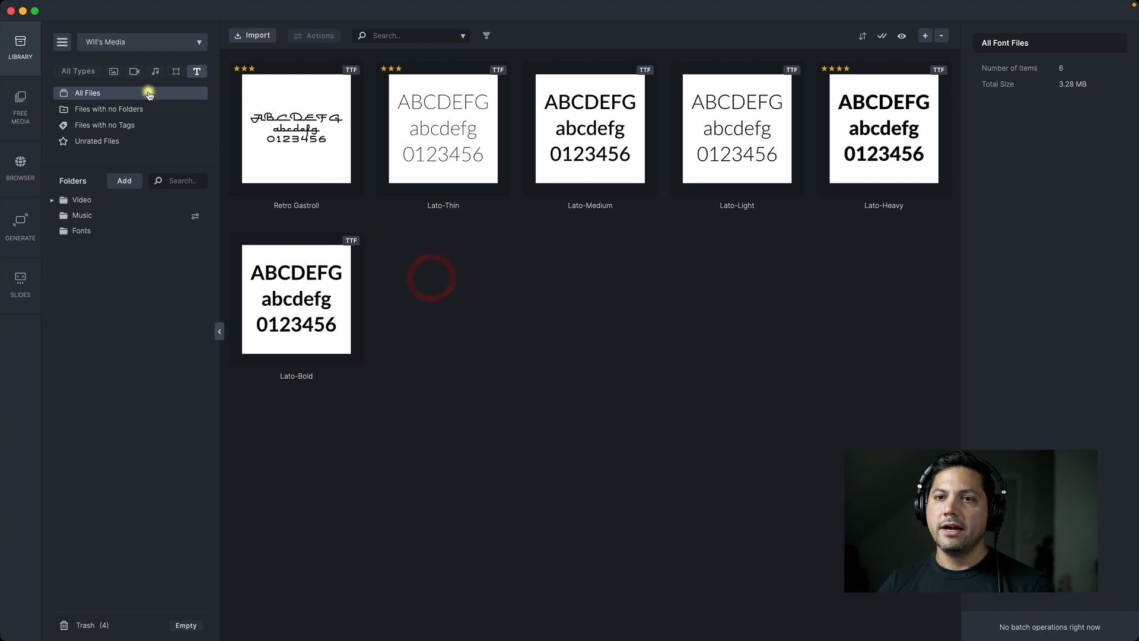
Show all file types again and check the contents of the Video, Music and Fonts folders
{"action": "left_click", "coordinate": [77, 71]}
{"action": "left_click", "coordinate": [76, 202]}
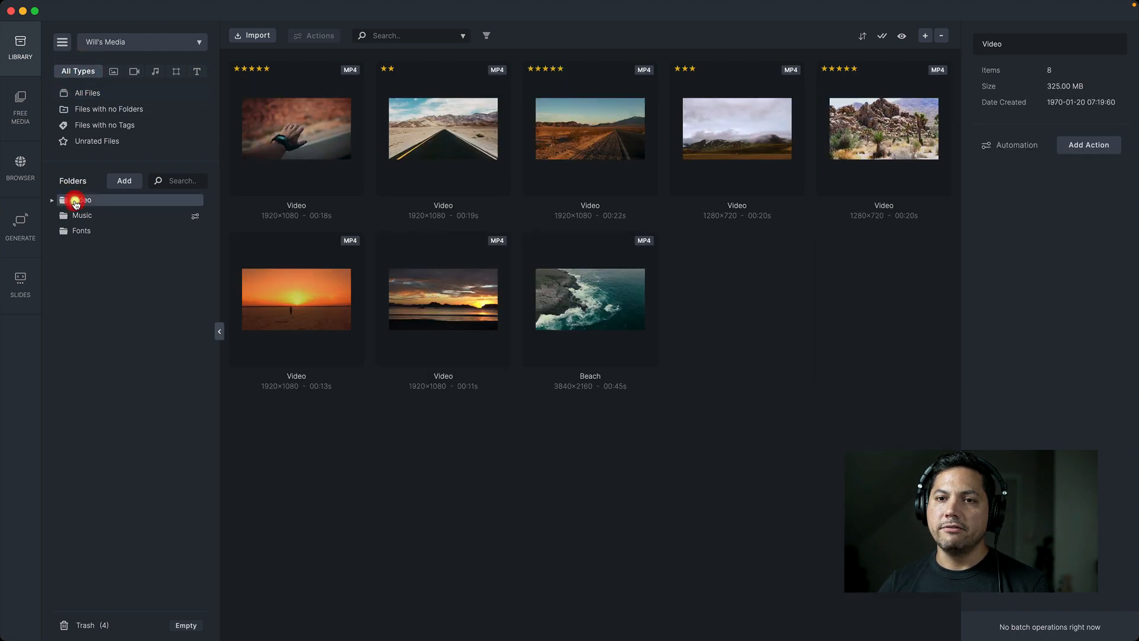
{"action": "left_click", "coordinate": [88, 215]}
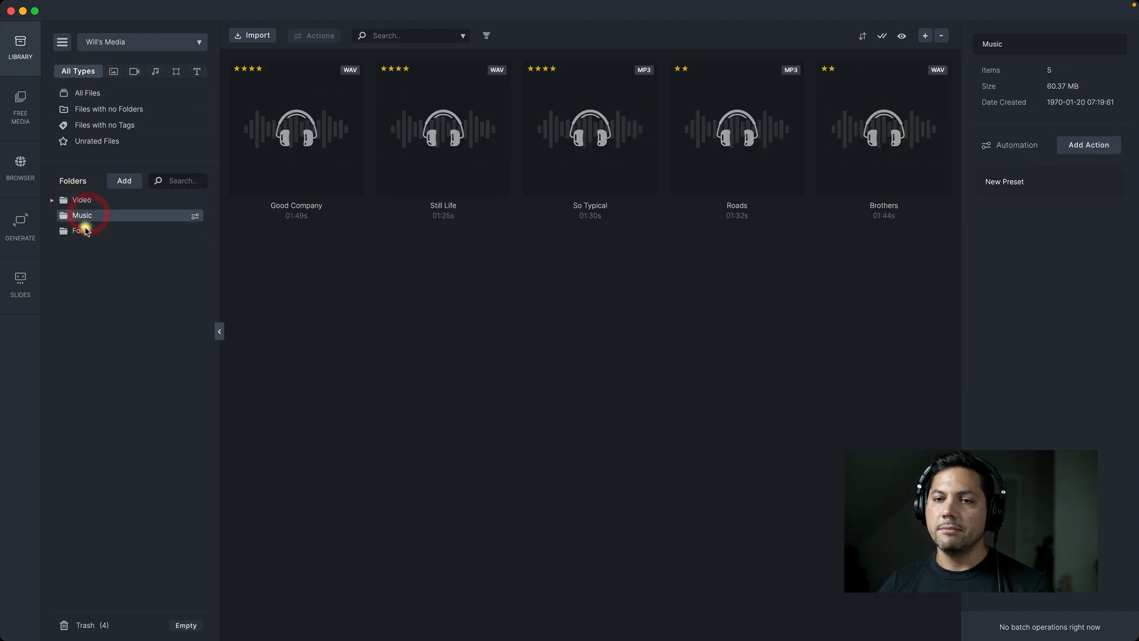
{"action": "left_click", "coordinate": [83, 231]}
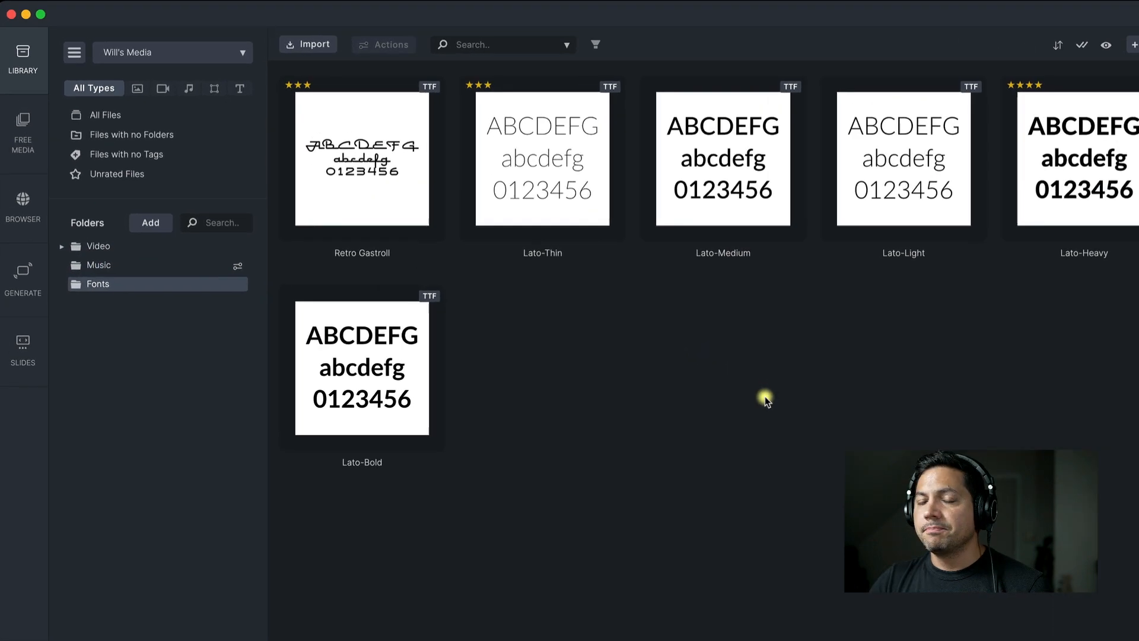
Add a new smart folder after the Fonts folder, at the same level
{"action": "left_click", "coordinate": [148, 226]}
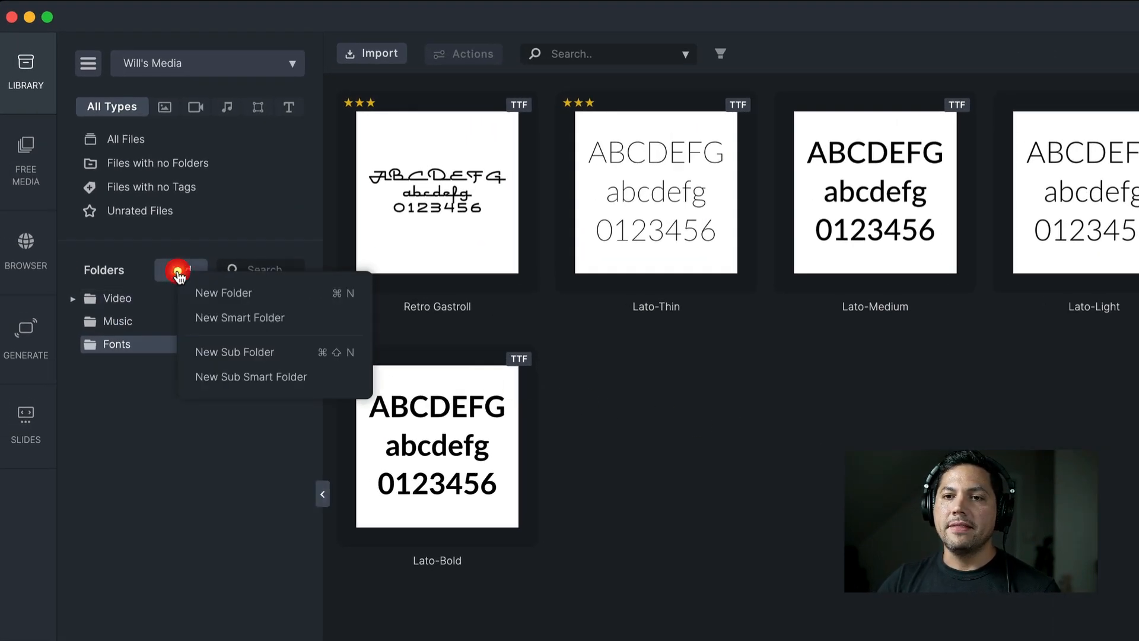
{"action": "left_click", "coordinate": [198, 318]}
{"action": "left_click", "coordinate": [161, 397]}
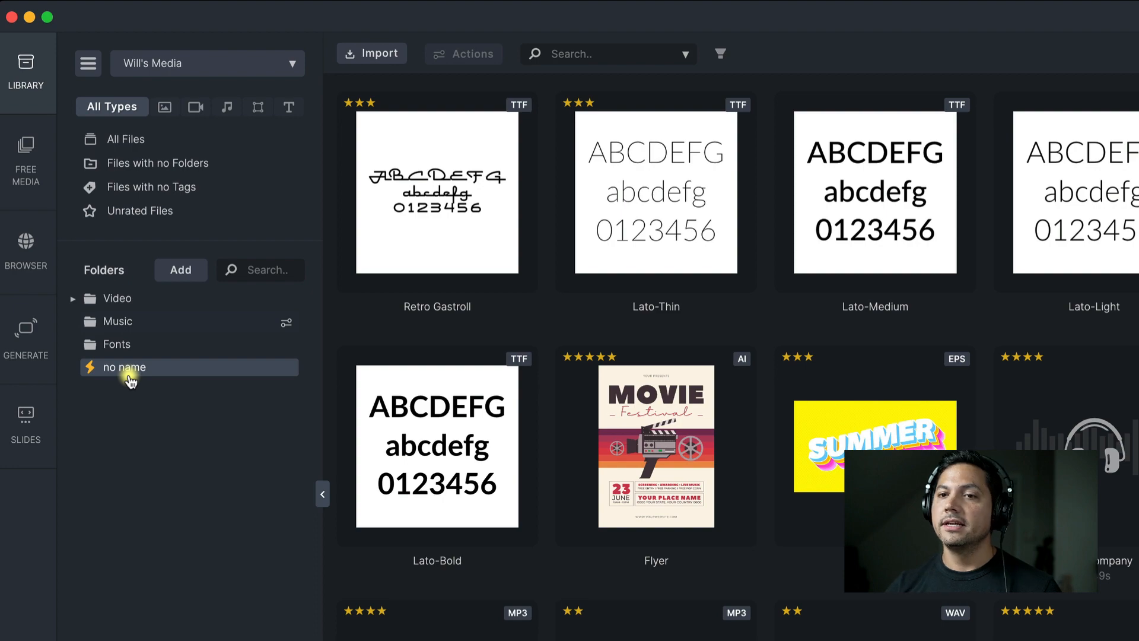
{"action": "left_click", "coordinate": [129, 372]}
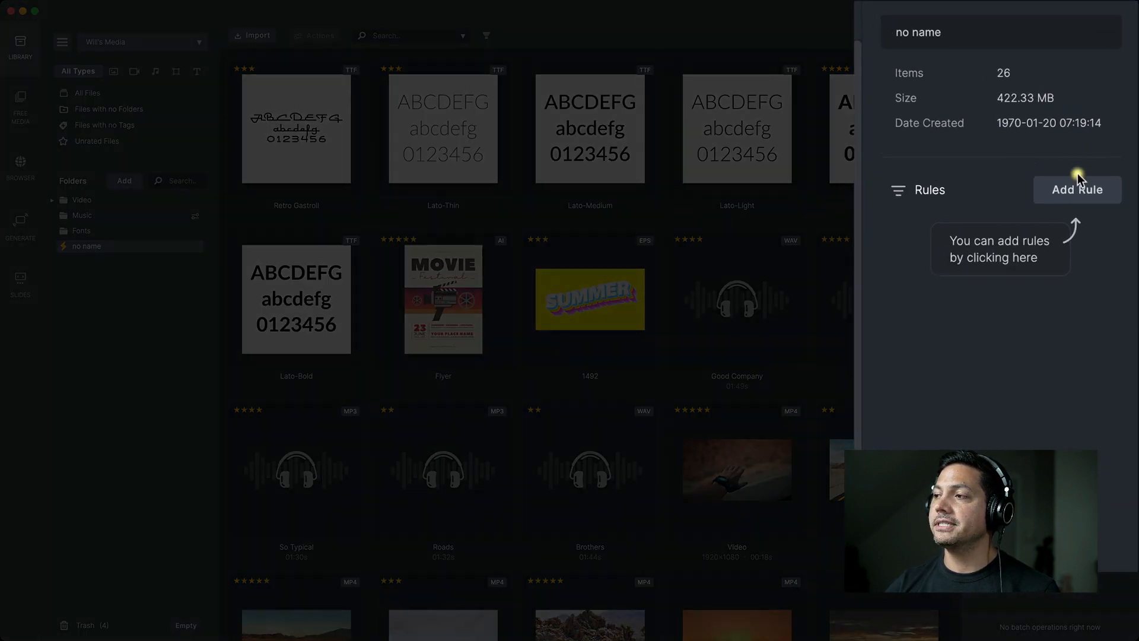
Add a rule to the new smart folder so that it collects files whose Rating Is four stars
{"action": "left_click", "coordinate": [1073, 188]}
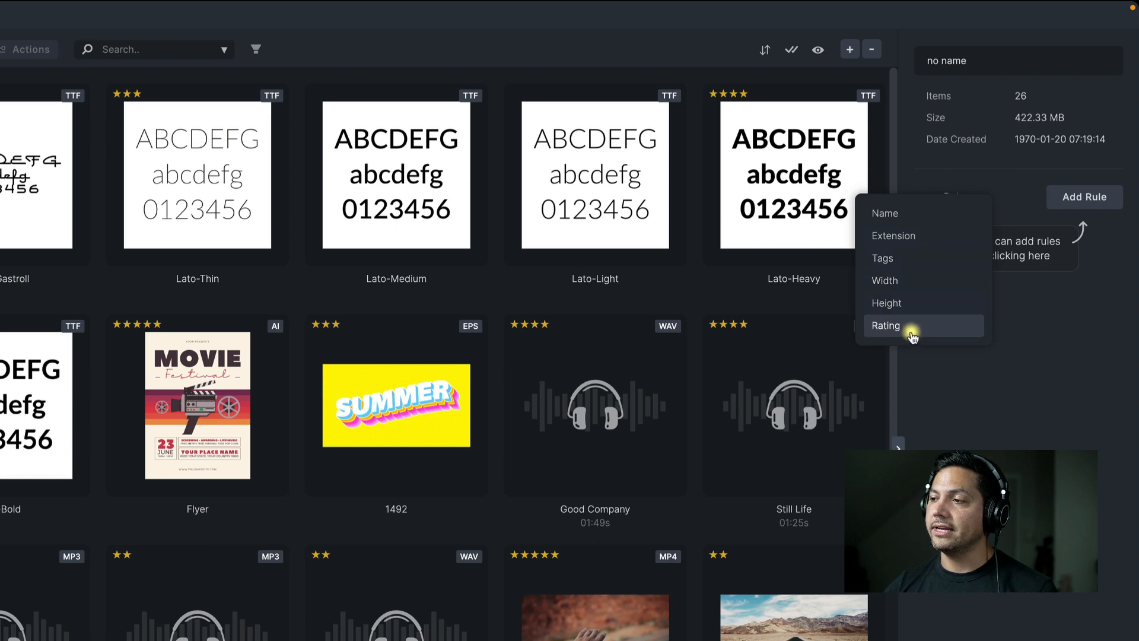
{"action": "left_click", "coordinate": [890, 326]}
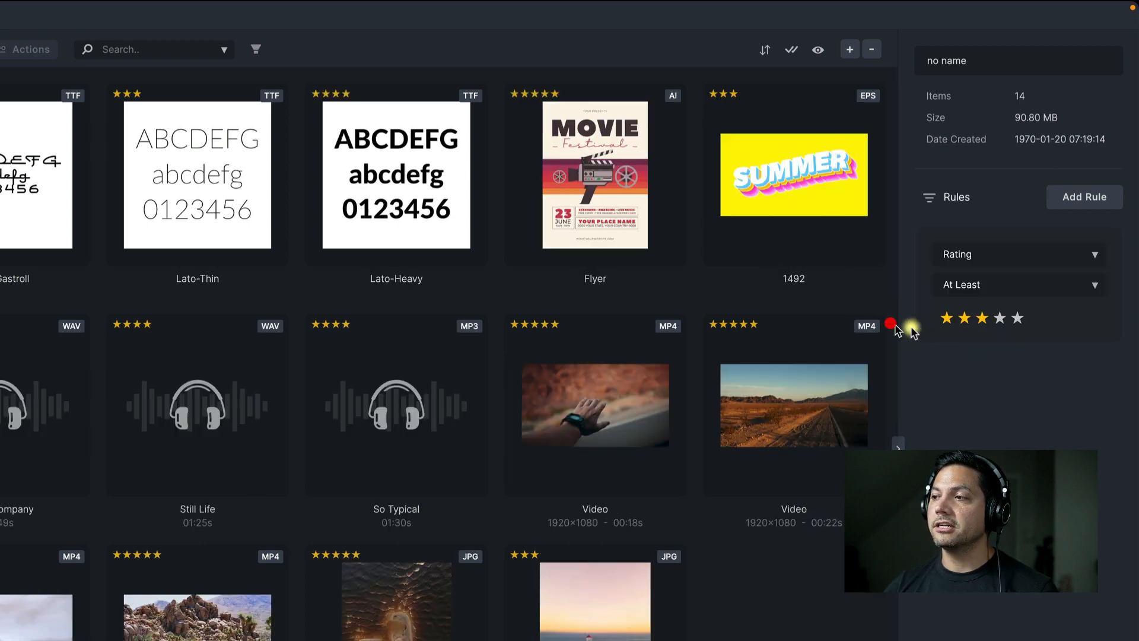
{"action": "mouse_move", "coordinate": [972, 255]}
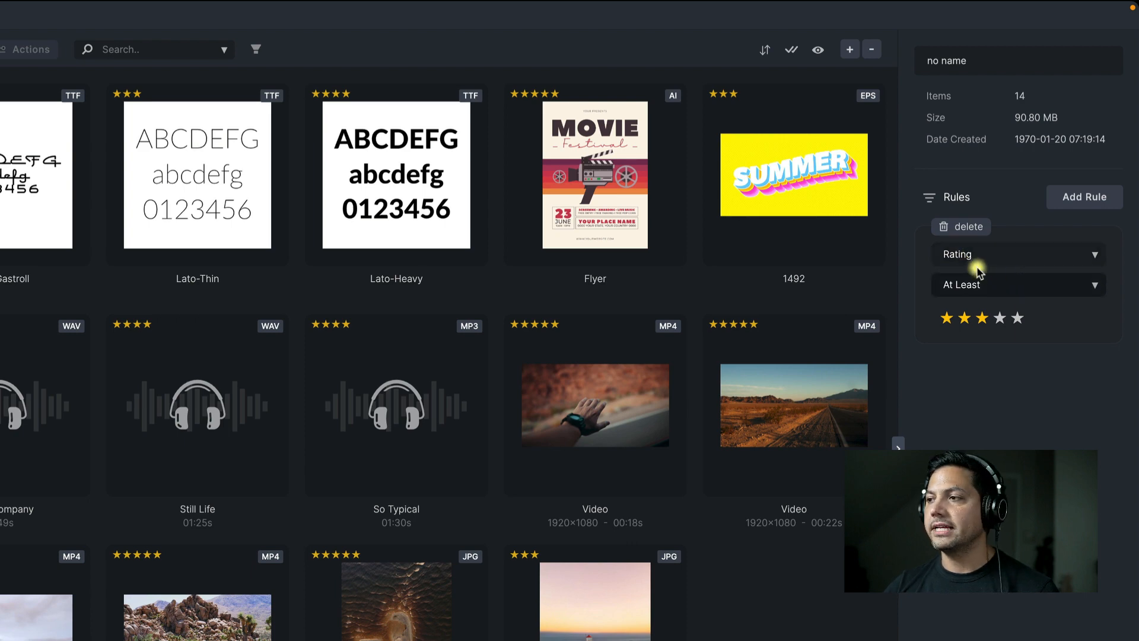
{"action": "left_click", "coordinate": [990, 285]}
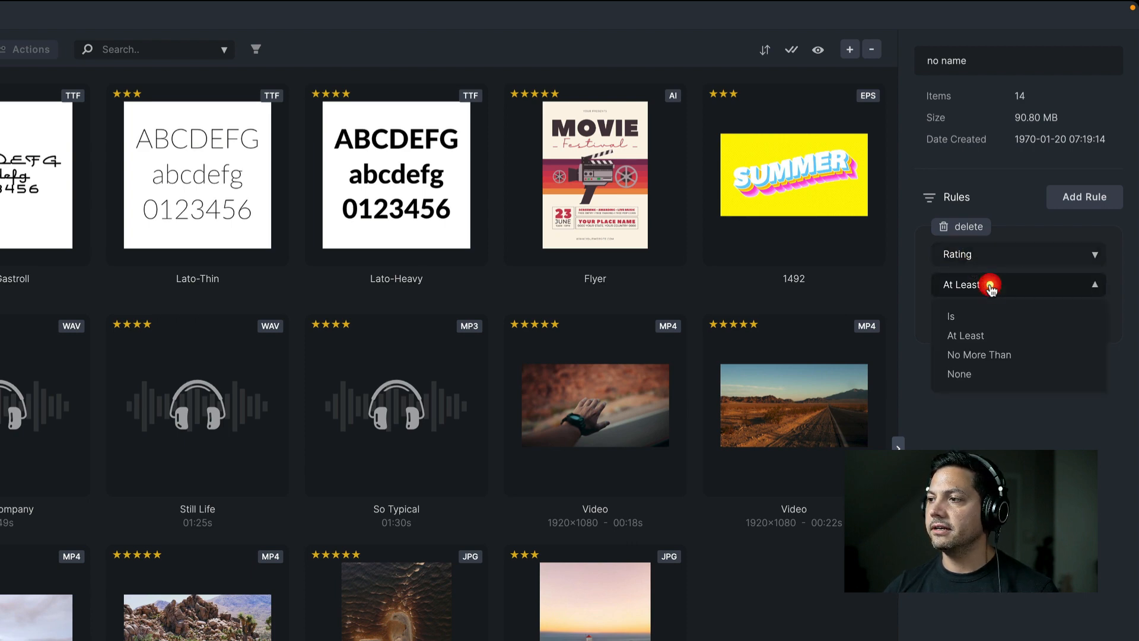
{"action": "left_click", "coordinate": [963, 317]}
{"action": "left_click", "coordinate": [1001, 319]}
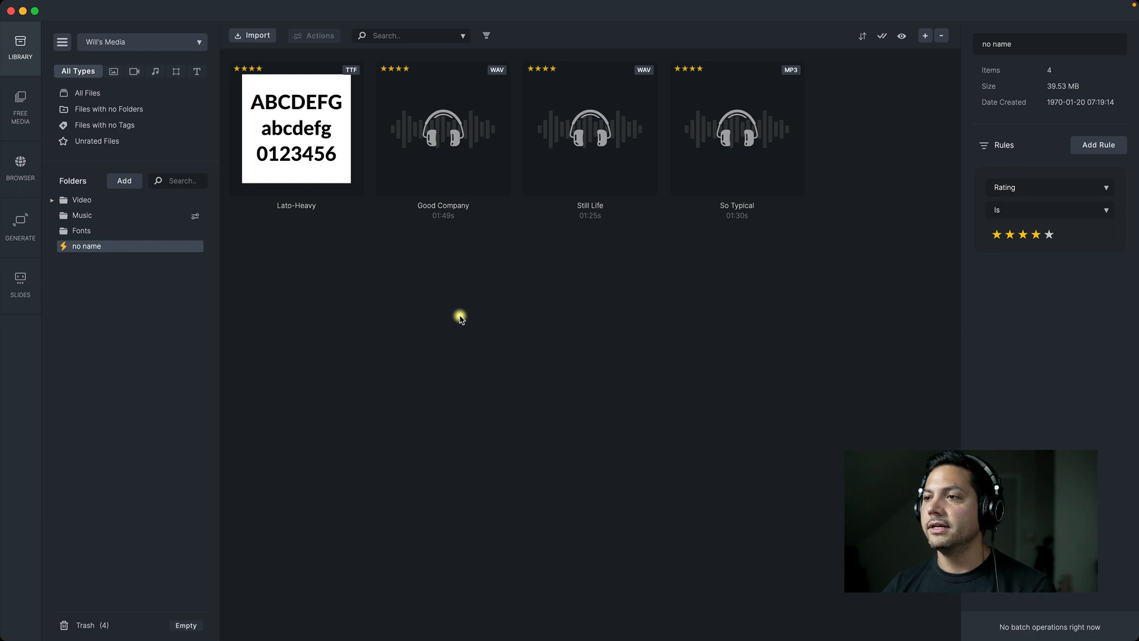
{"action": "left_click", "coordinate": [1084, 151]}
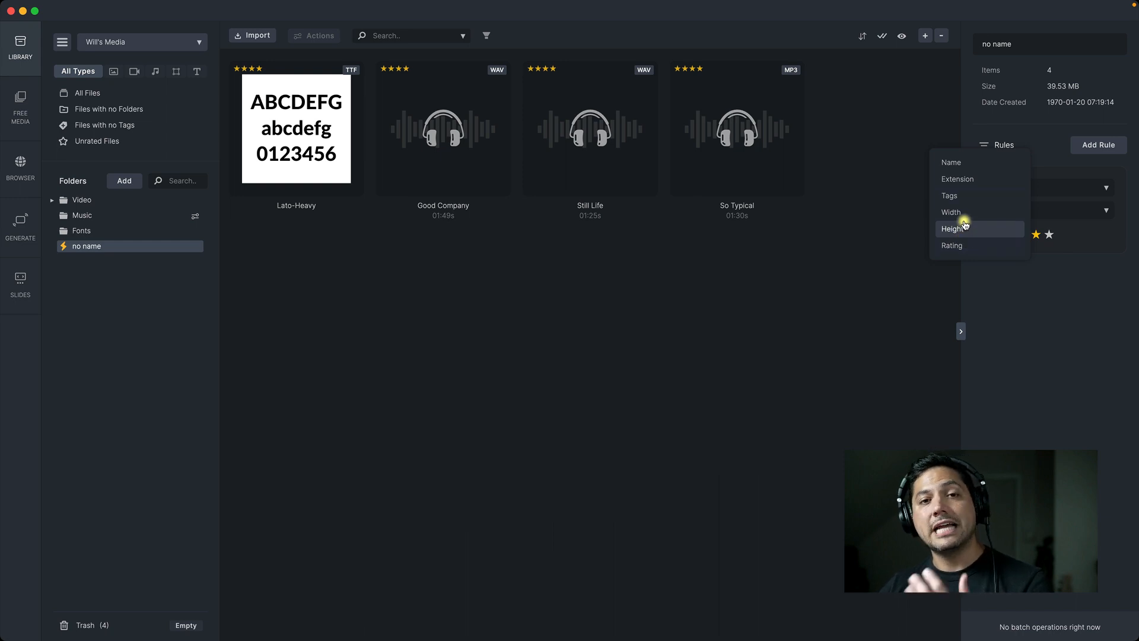
{"action": "left_click", "coordinate": [364, 376]}
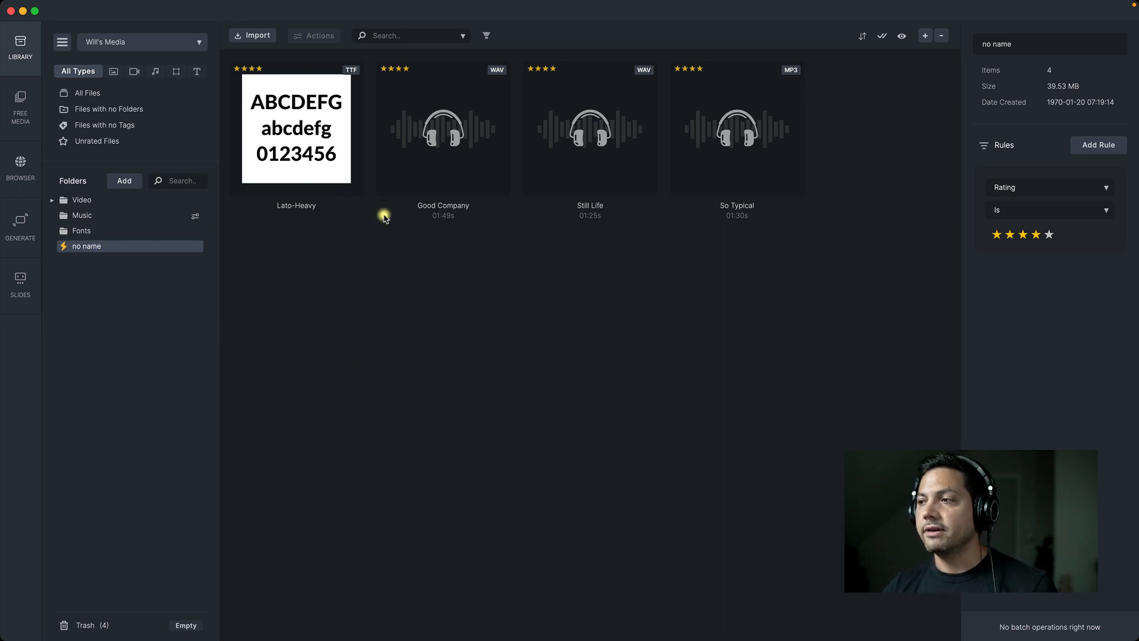
Rename the unnamed smart folder as 4 stars
{"action": "left_click", "coordinate": [1015, 50]}
{"action": "type", "text": "4"}
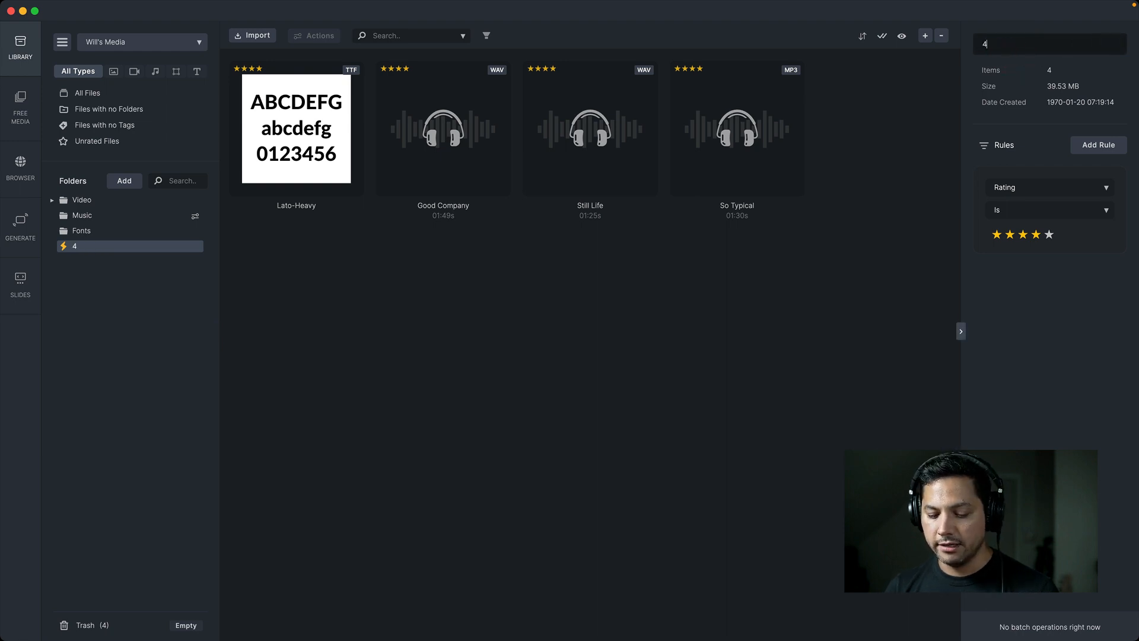
{"action": "type", "text": " stars"}
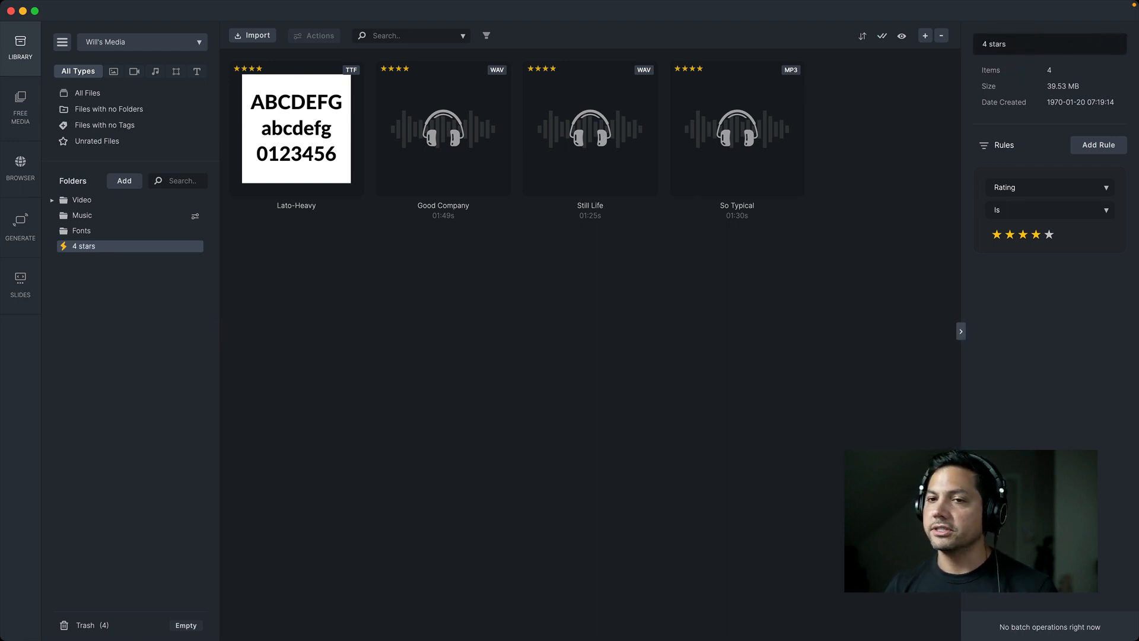
{"action": "left_click", "coordinate": [689, 261]}
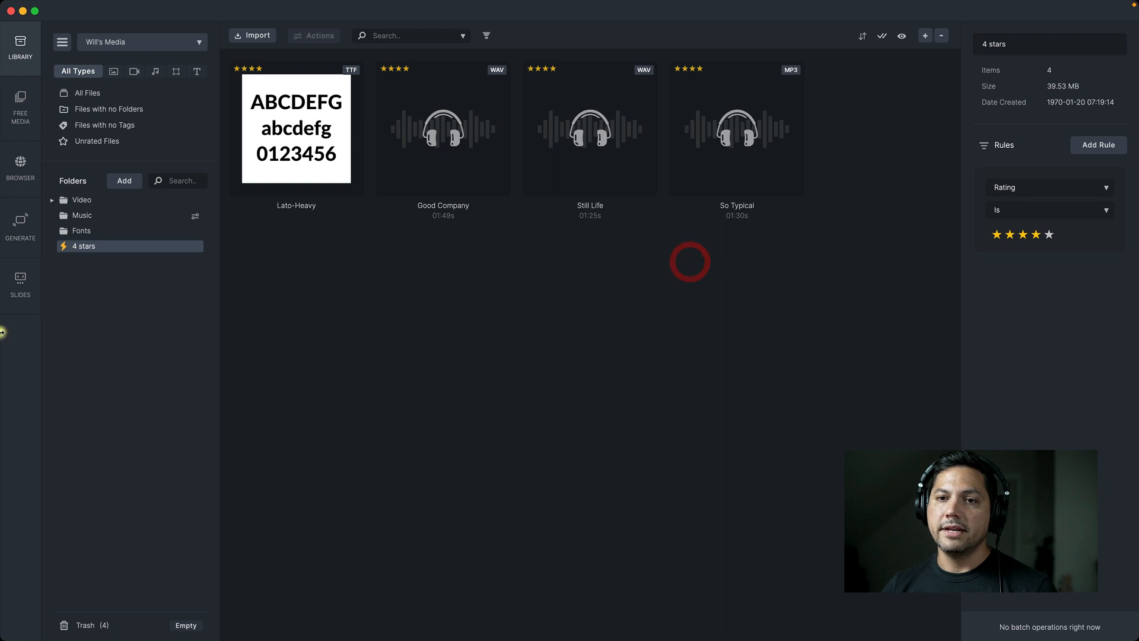
Review the commands available for the 4 stars smart folder without applying any
{"action": "left_click", "coordinate": [113, 246]}
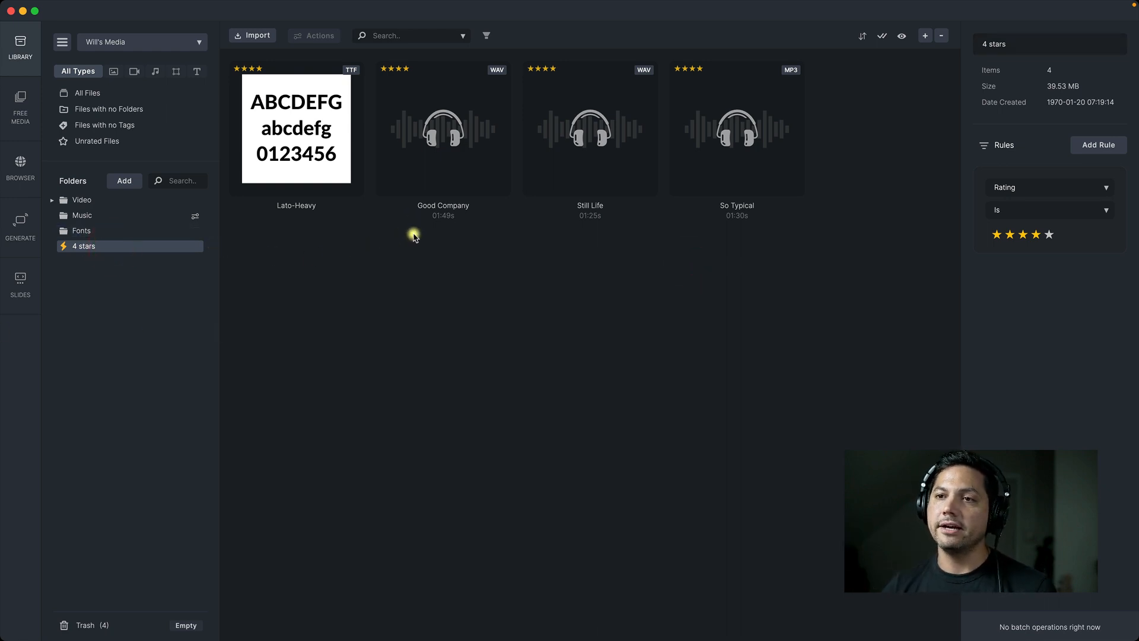
{"action": "right_click", "coordinate": [89, 248]}
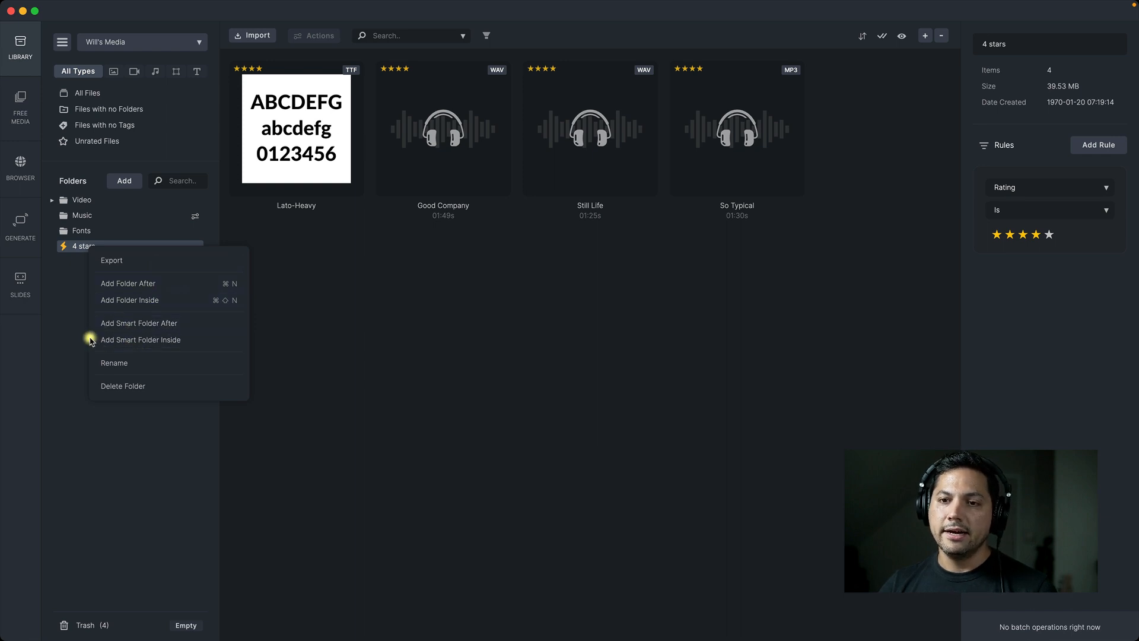
{"action": "left_click", "coordinate": [63, 335]}
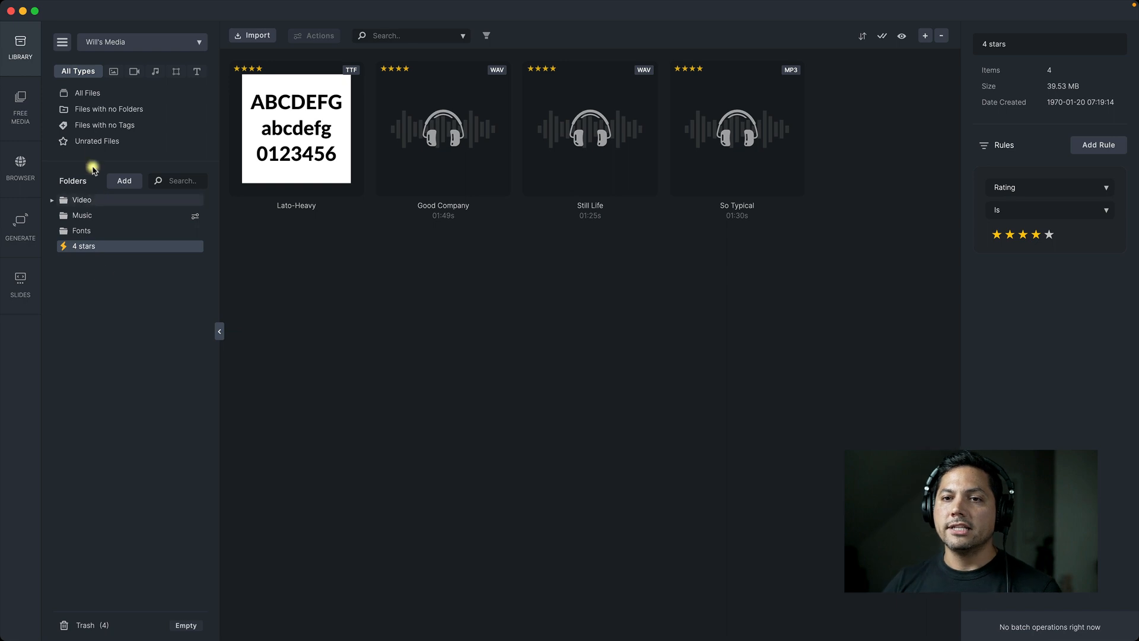
List all files and review the export options for the files from Flyer through Brothers without exporting them
{"action": "left_click", "coordinate": [83, 93]}
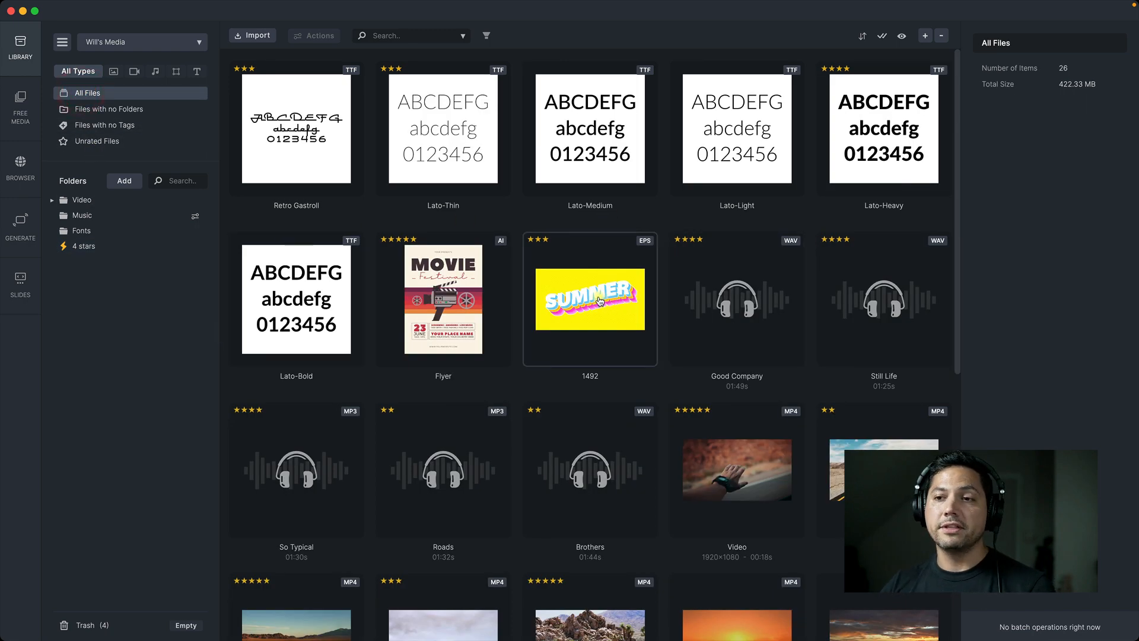
{"action": "scroll", "coordinate": [552, 243], "scroll_direction": "down", "scroll_amount": 2}
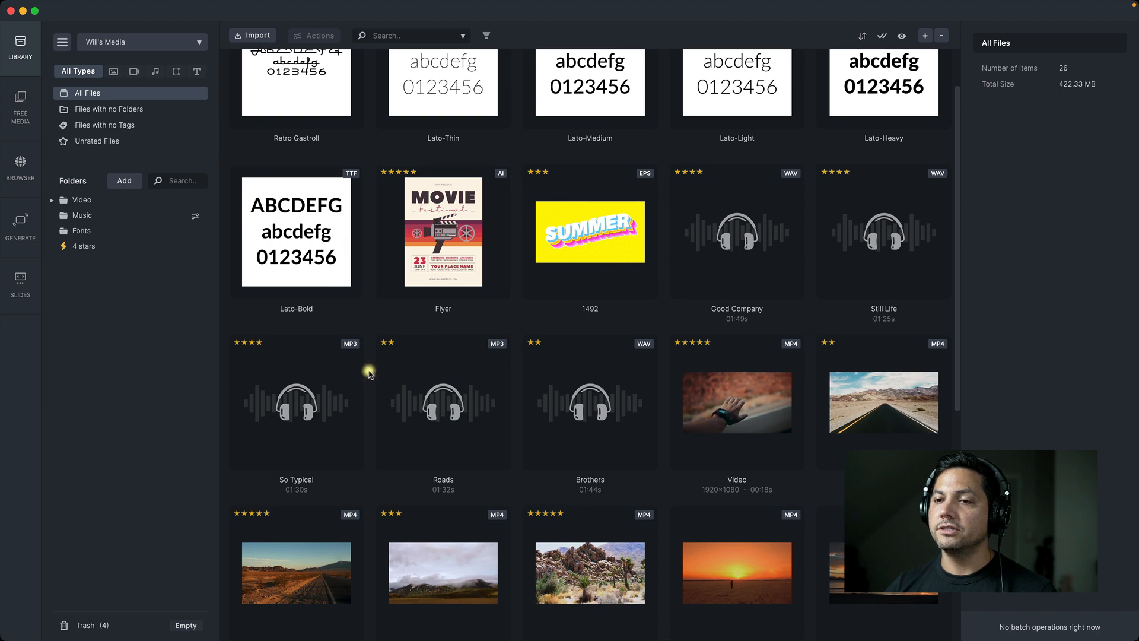
{"action": "left_click", "coordinate": [416, 249]}
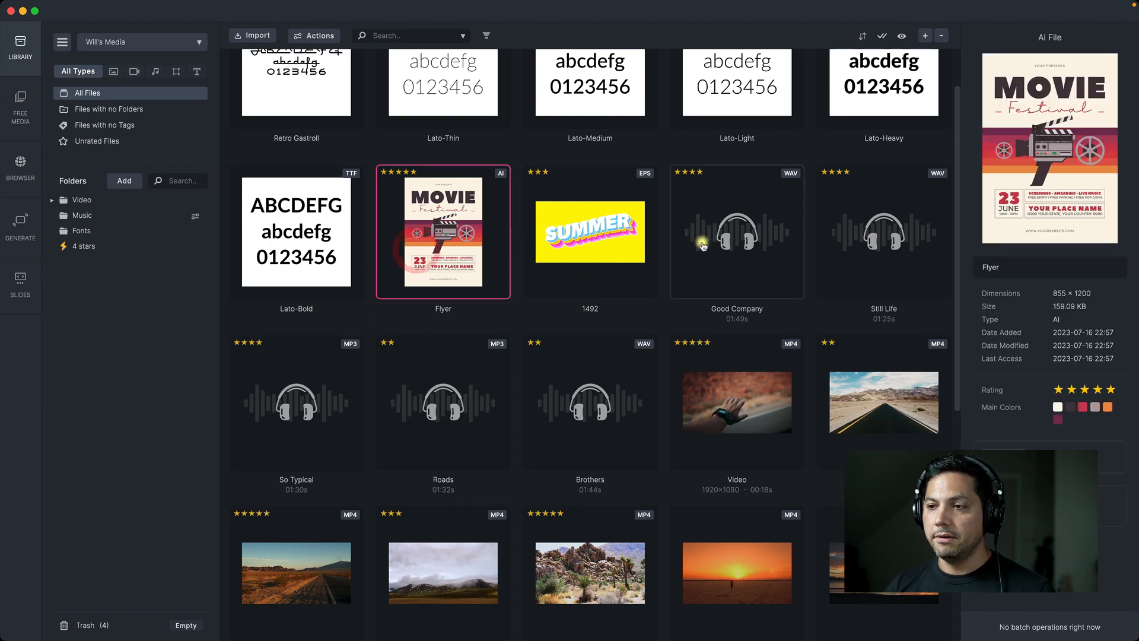
{"action": "left_click", "coordinate": [871, 233], "text": "shift"}
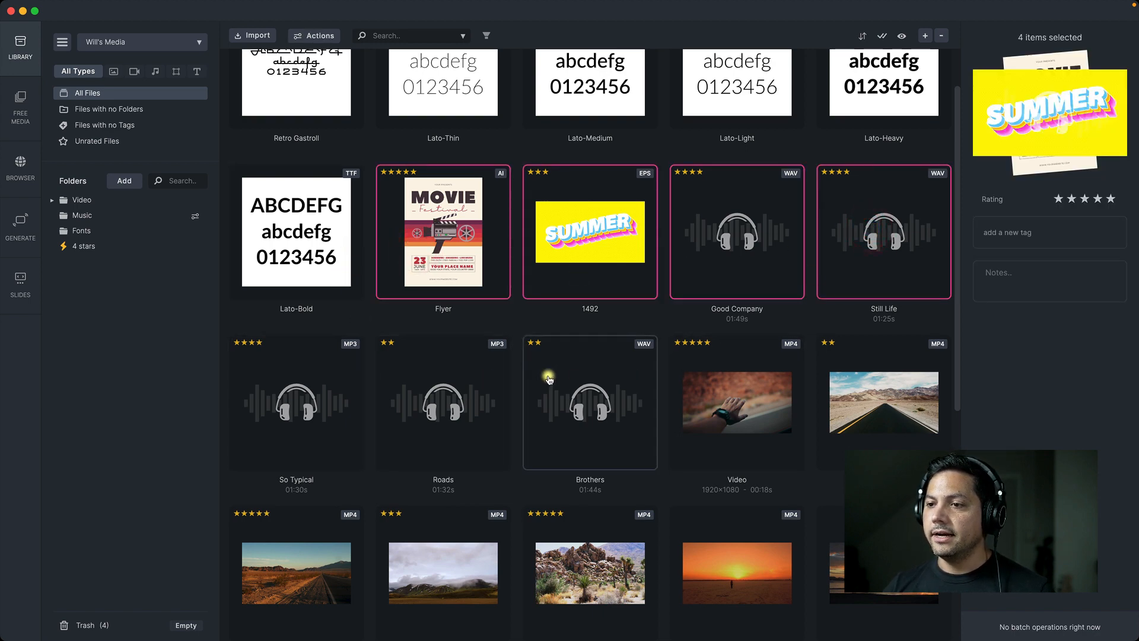
{"action": "left_click", "coordinate": [534, 387], "text": "shift"}
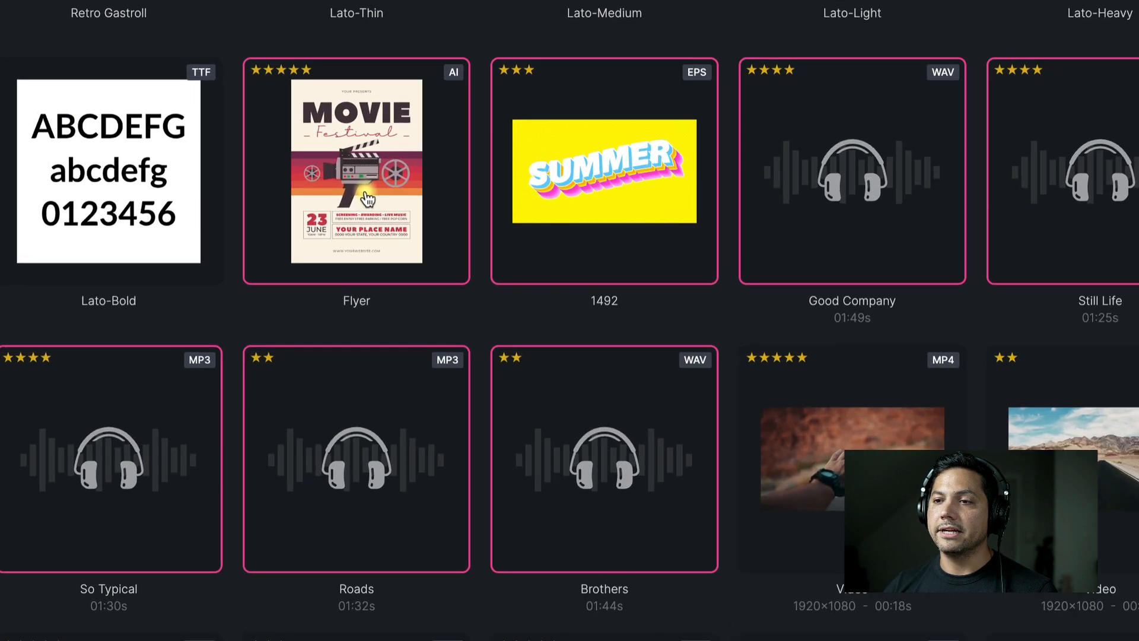
{"action": "right_click", "coordinate": [449, 246]}
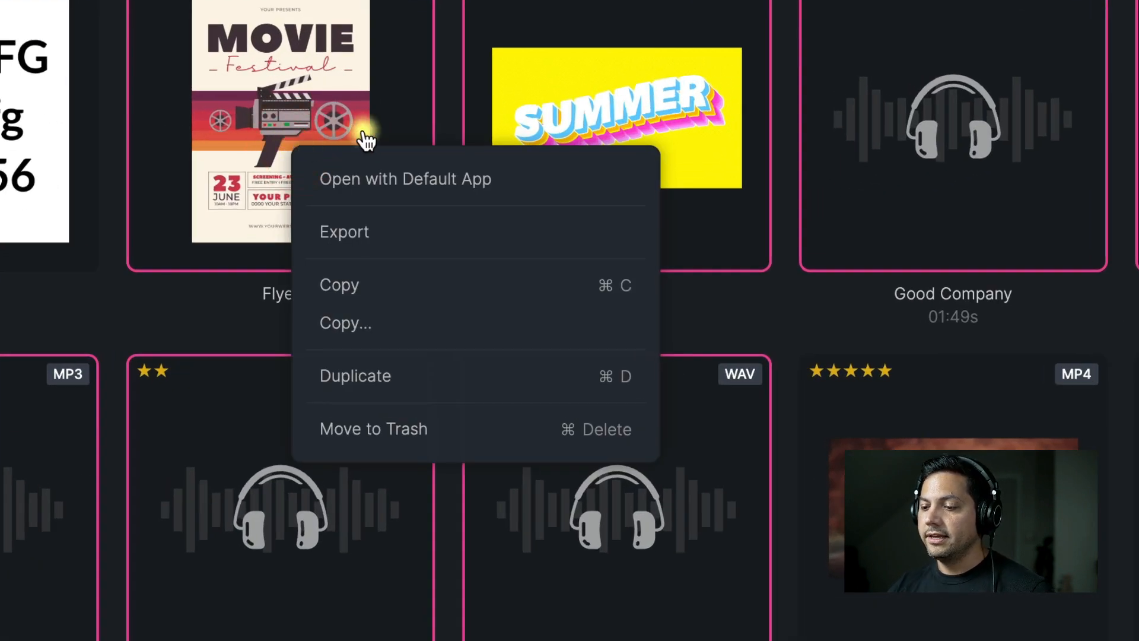
{"action": "mouse_move", "coordinate": [374, 237]}
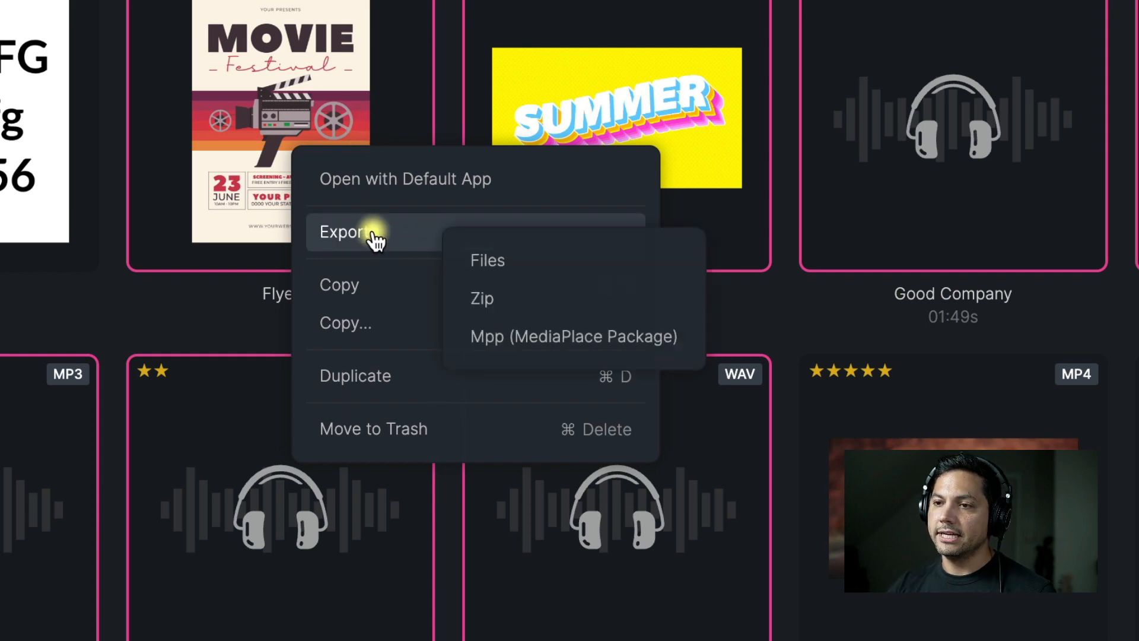
{"action": "mouse_move", "coordinate": [603, 268]}
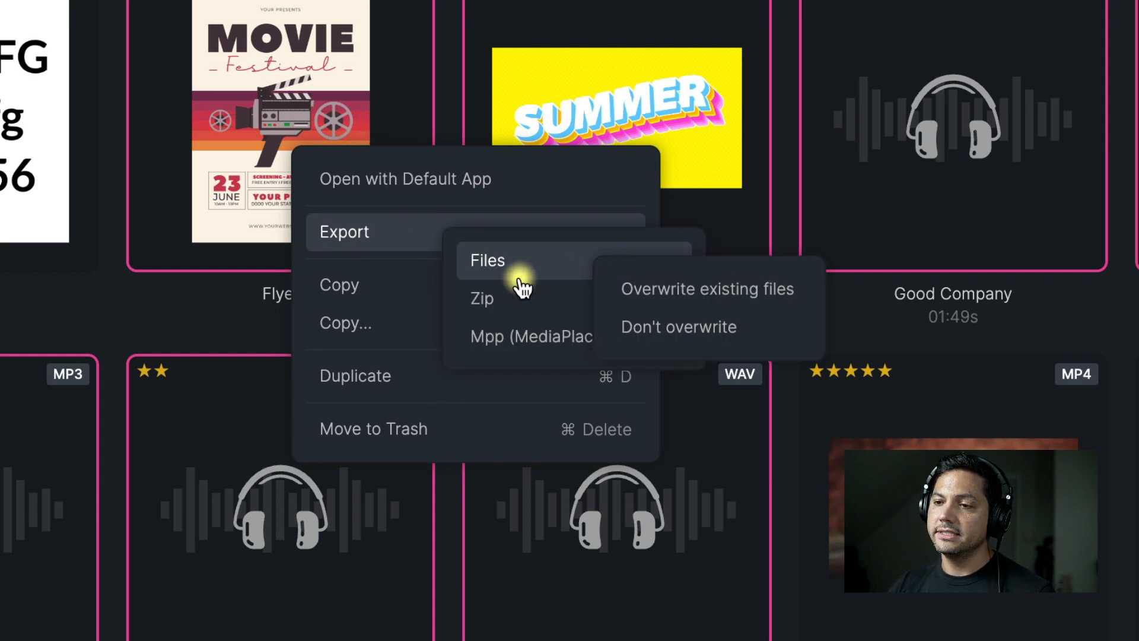
{"action": "mouse_move", "coordinate": [493, 309]}
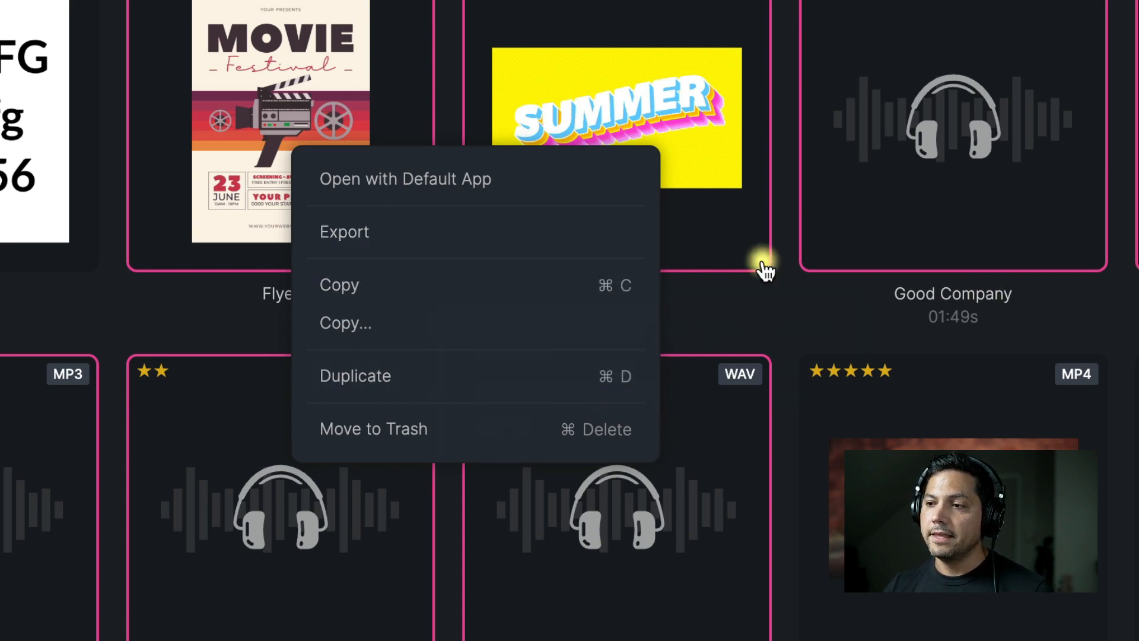
{"action": "left_click", "coordinate": [779, 287]}
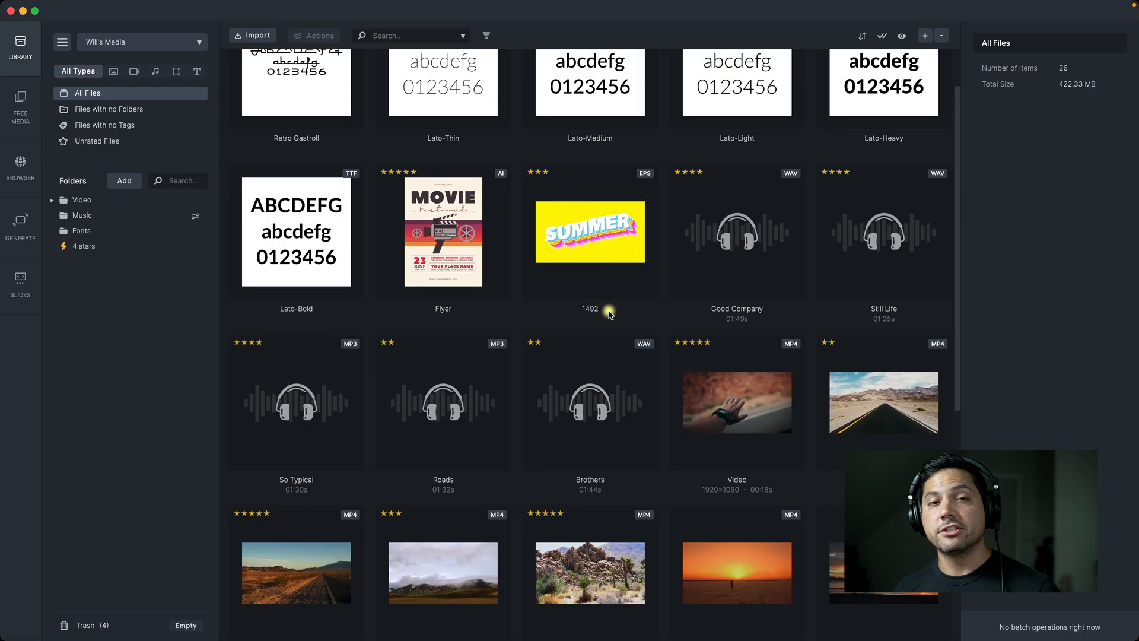